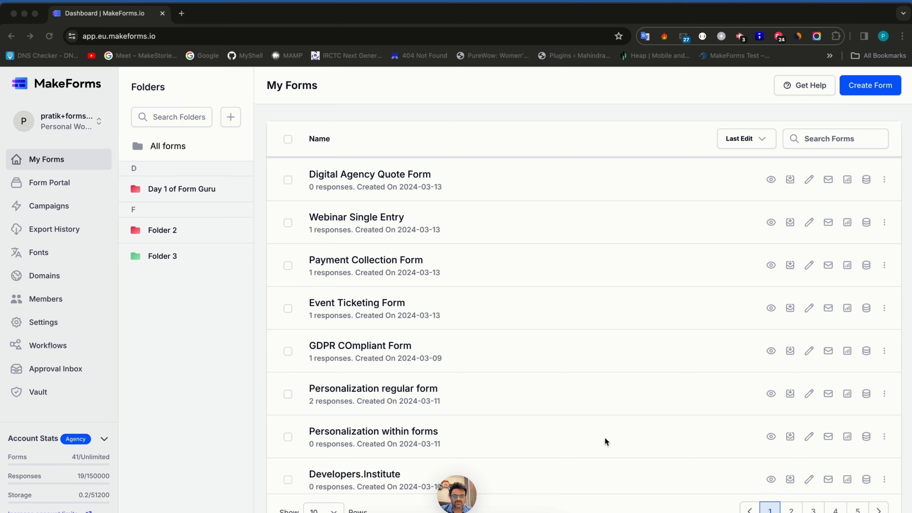
- Create a one-question-at-a-time form from scratch named 'Logic based on Query Parameteres'
left_click(869, 87)
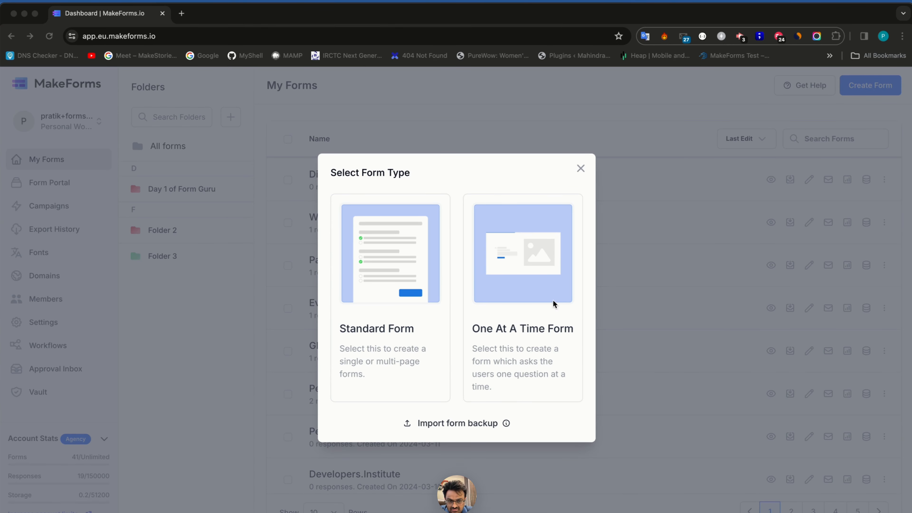
left_click(516, 284)
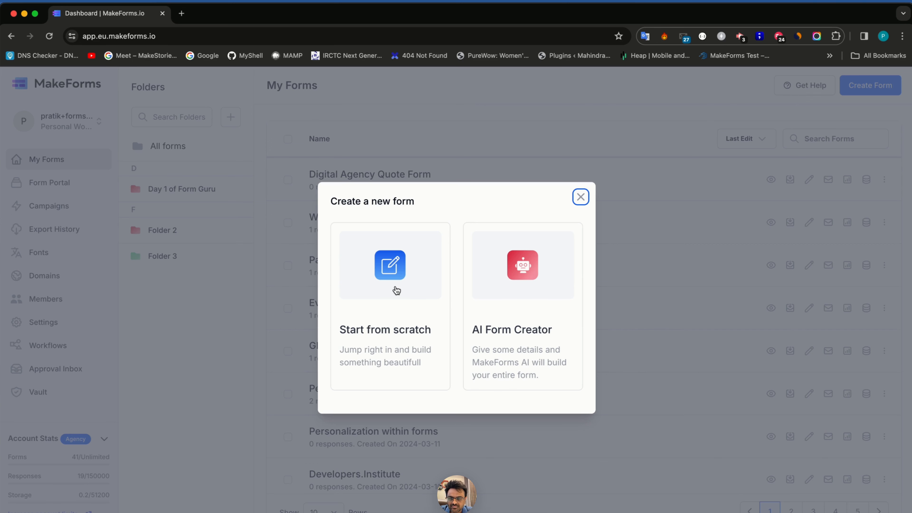
left_click(581, 197)
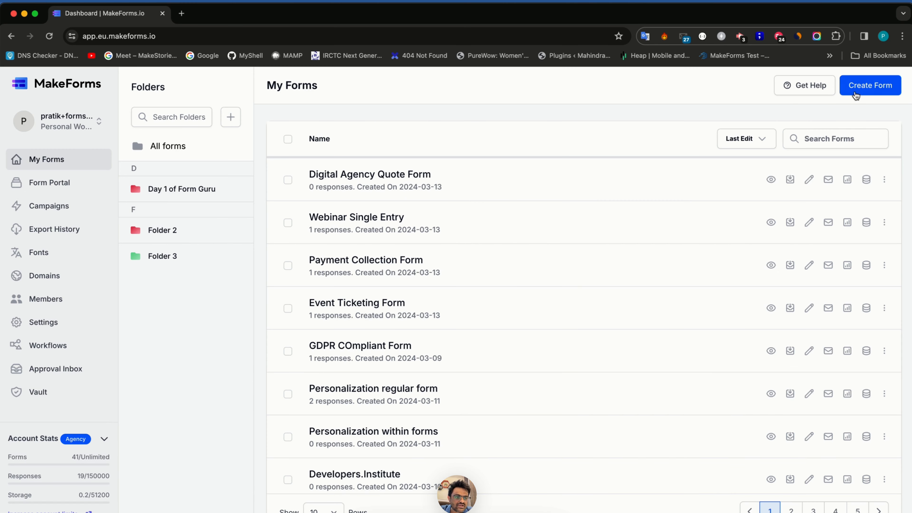
left_click(871, 86)
left_click(534, 342)
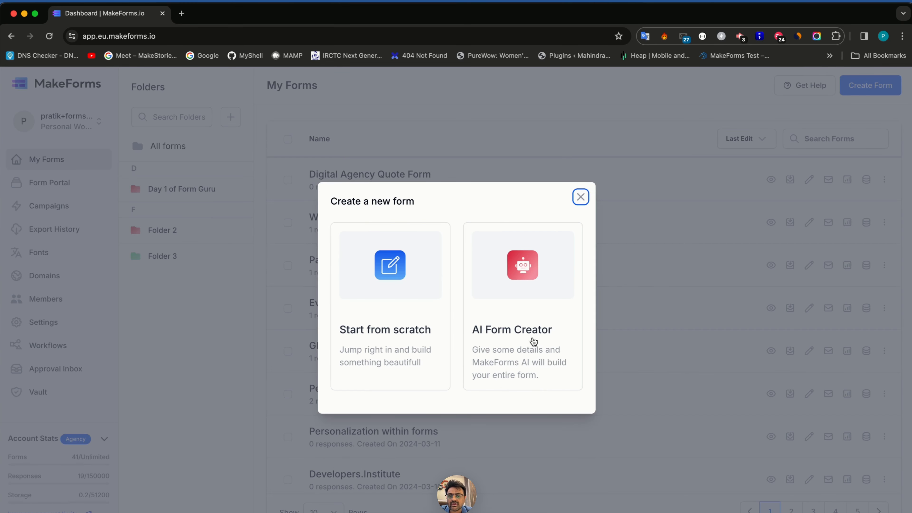
left_click(416, 277)
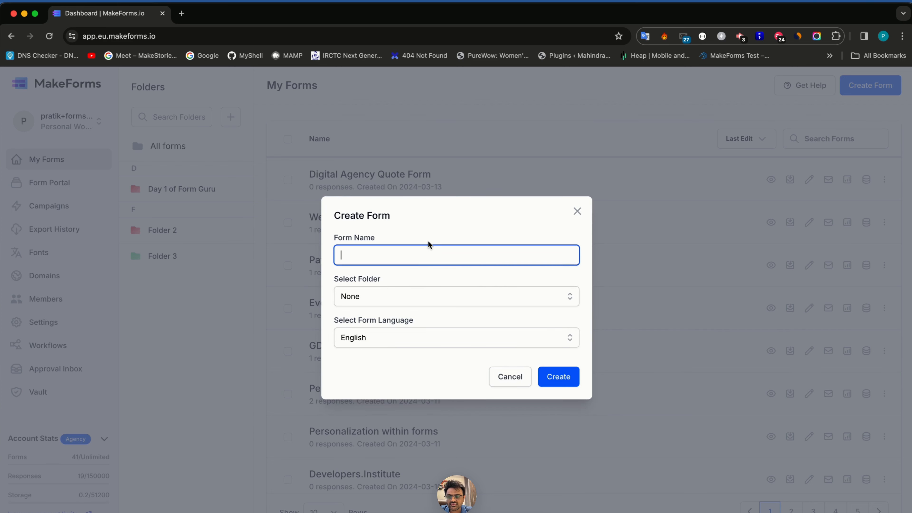
type("Log")
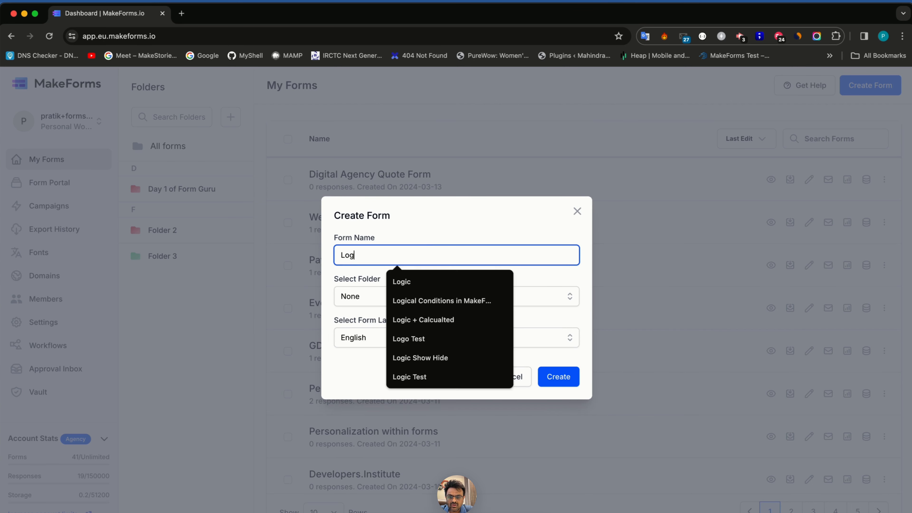
type("ic based on Query Parameteres")
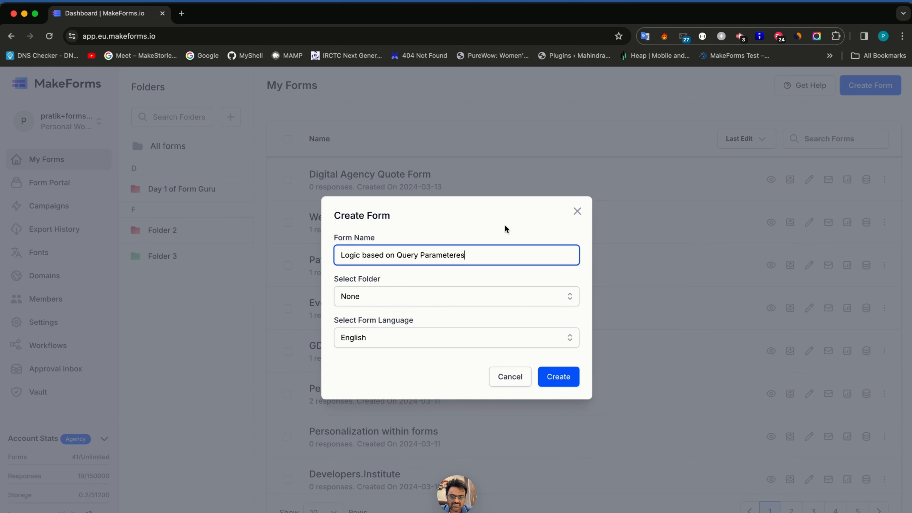
left_click(556, 375)
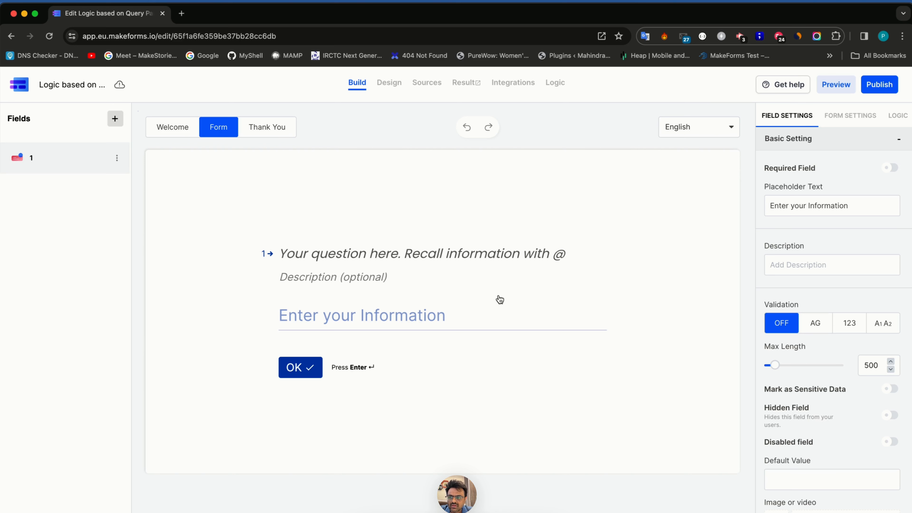
- Add an Input Field question to the form
left_click(115, 118)
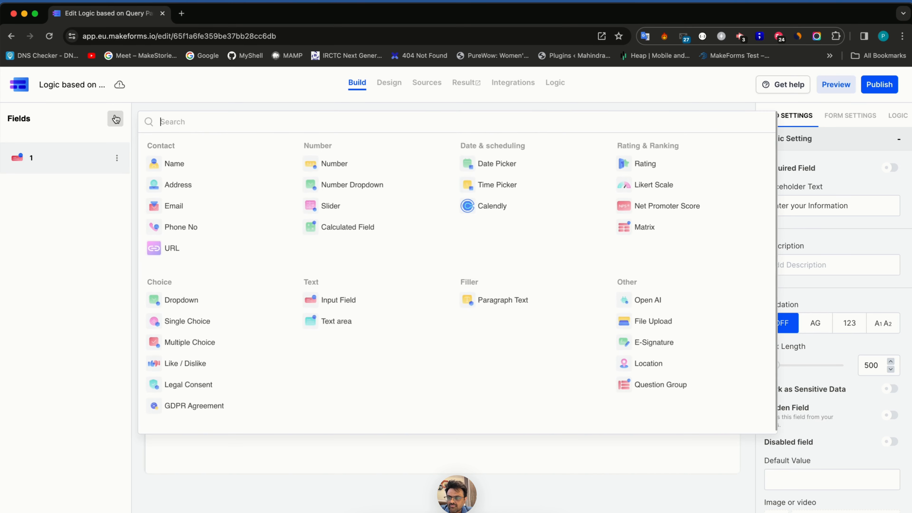
type("input")
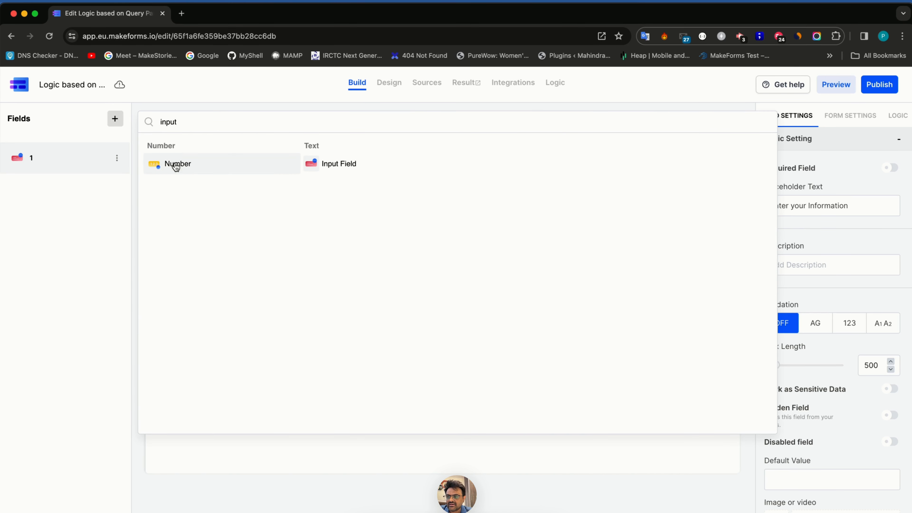
left_click(345, 169)
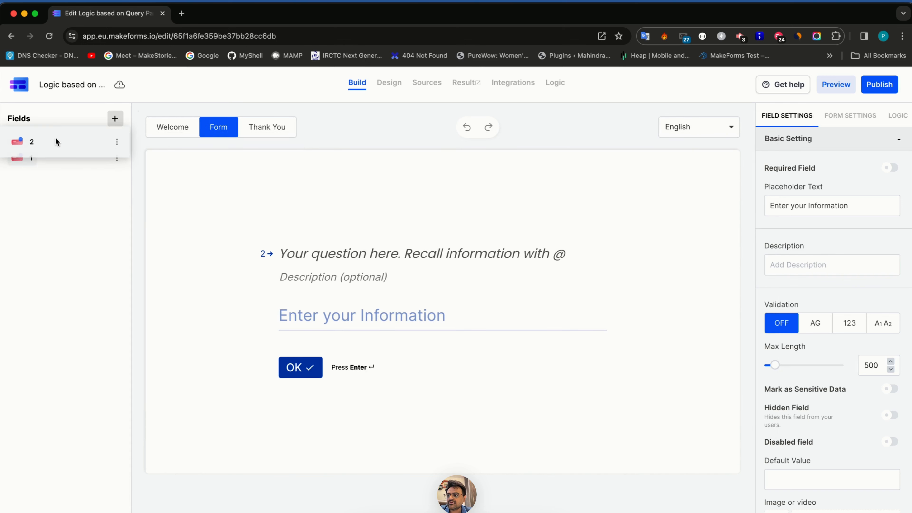
- Title question 1 'Traffic Source'
left_click(56, 153)
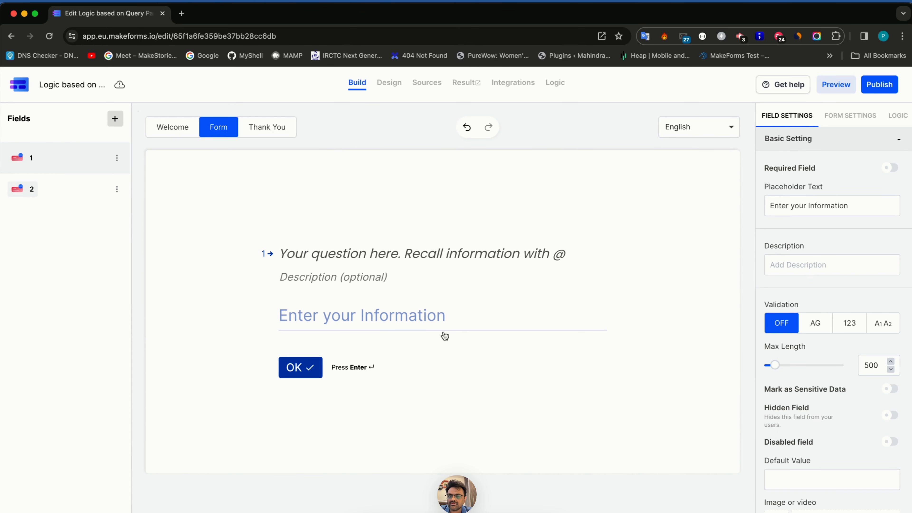
left_click(409, 259)
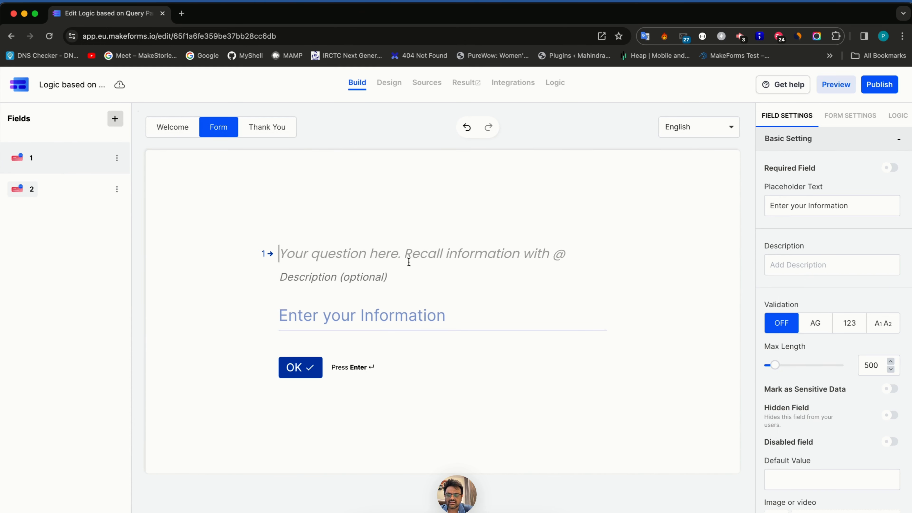
type("Traffic")
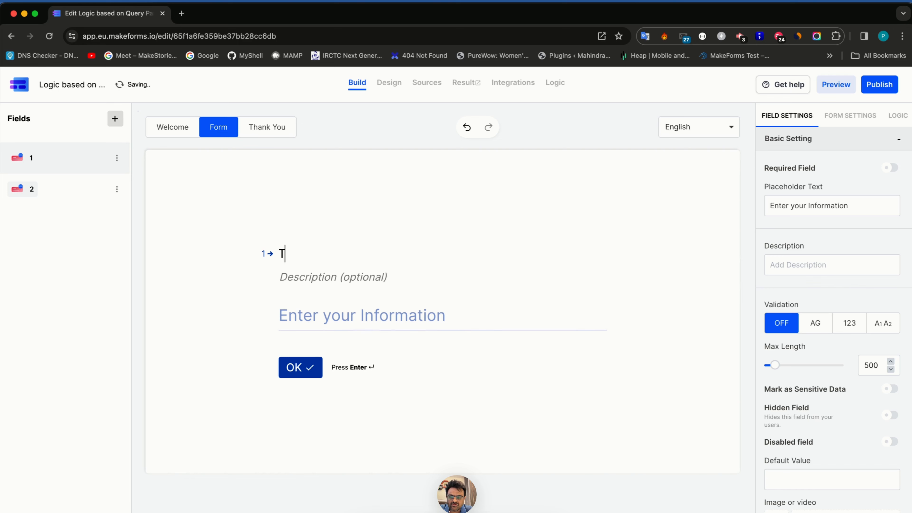
type(" Source")
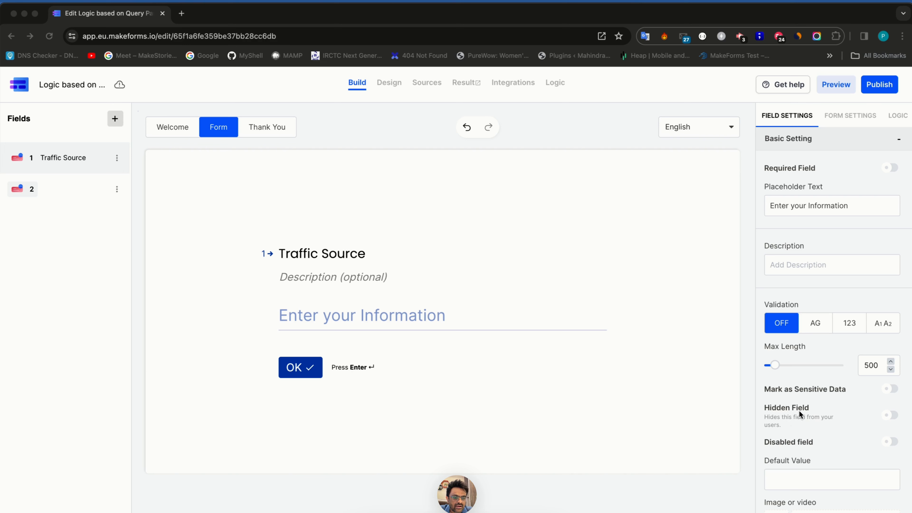
- Make Traffic Source a hidden field auto-filled from the utm_source query parameter
left_click(889, 416)
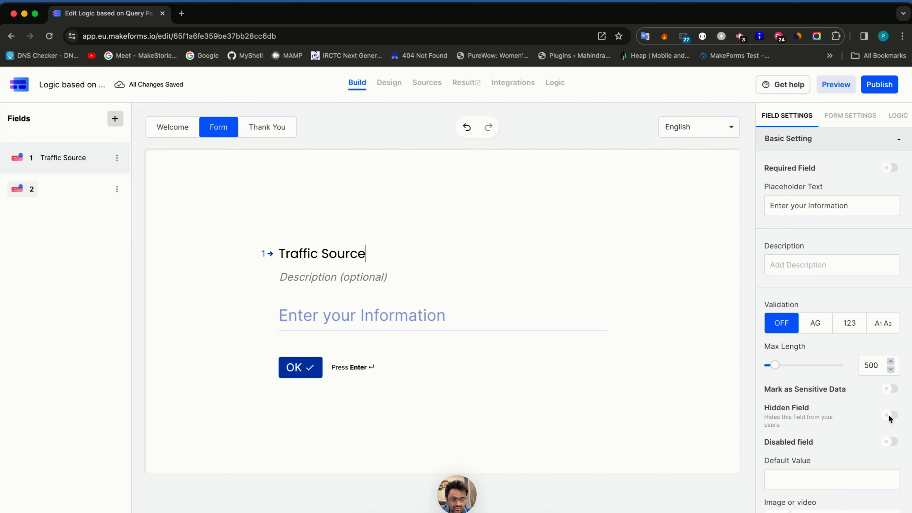
scroll(889, 418, "down", 5)
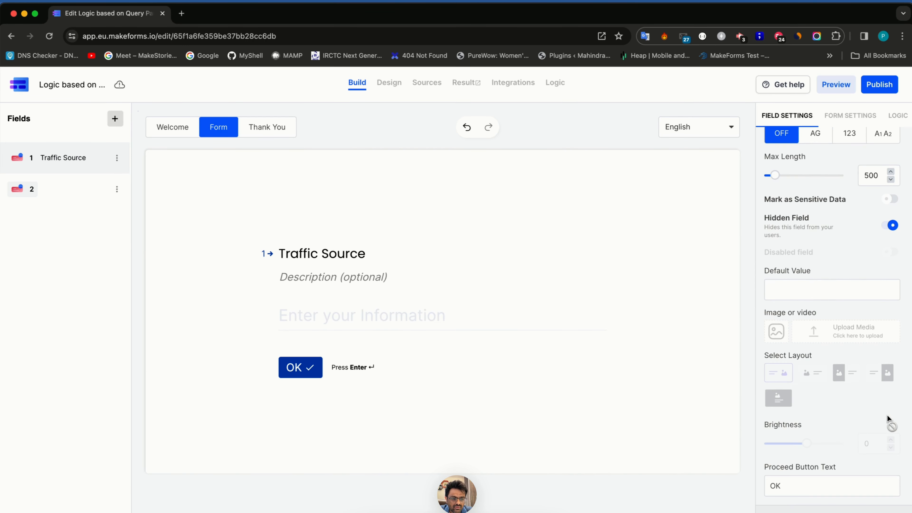
left_click(846, 509)
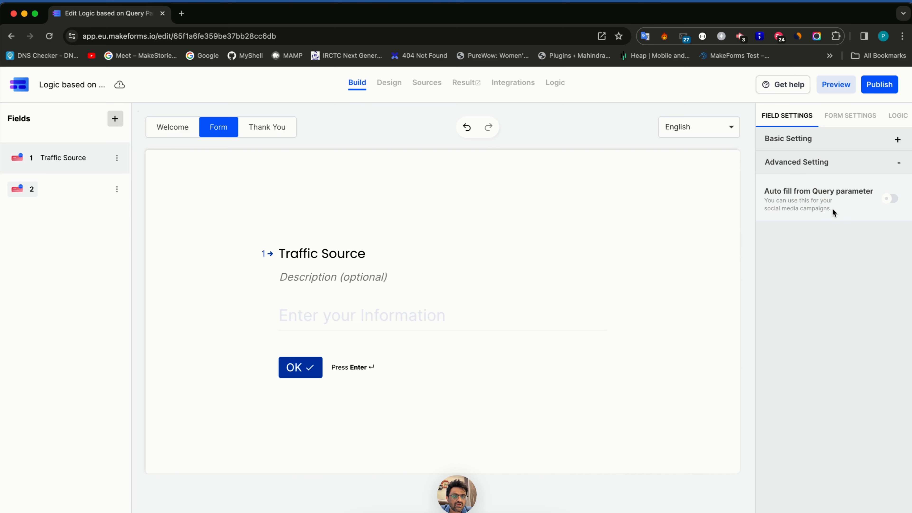
left_click(892, 199)
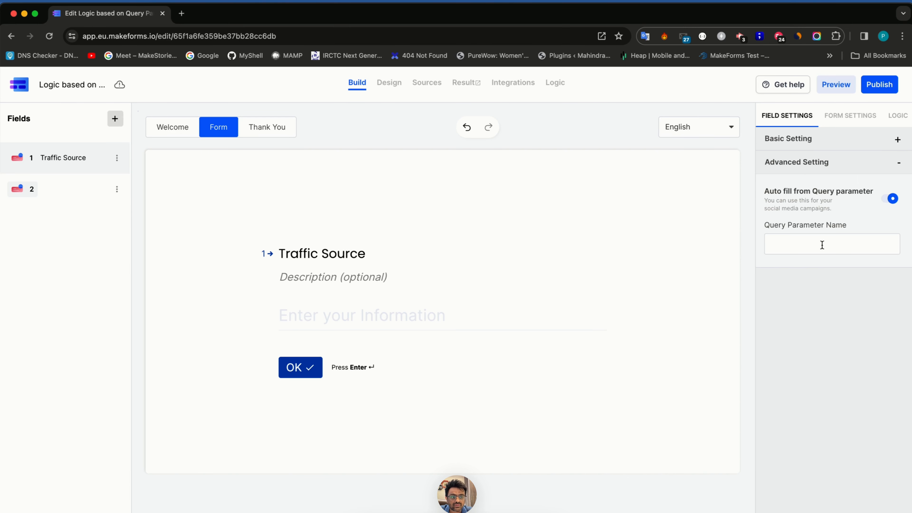
left_click(820, 246)
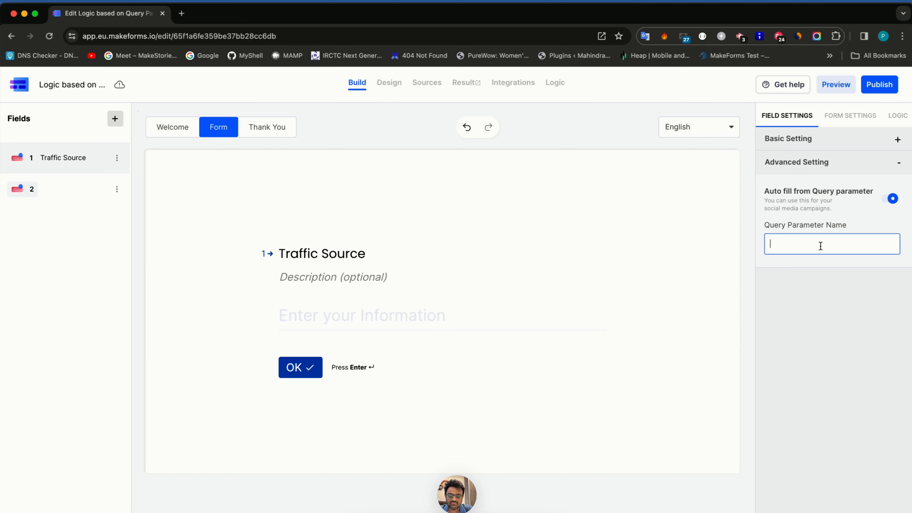
type("utm")
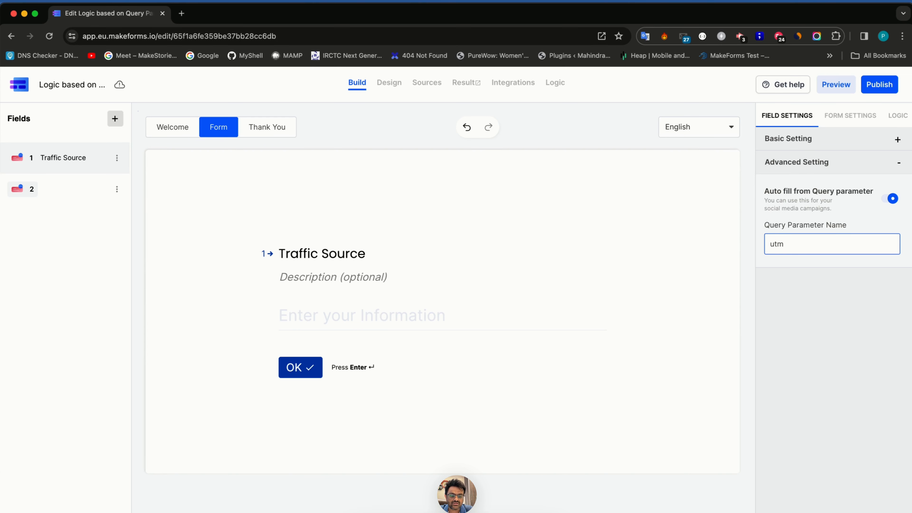
type("_source")
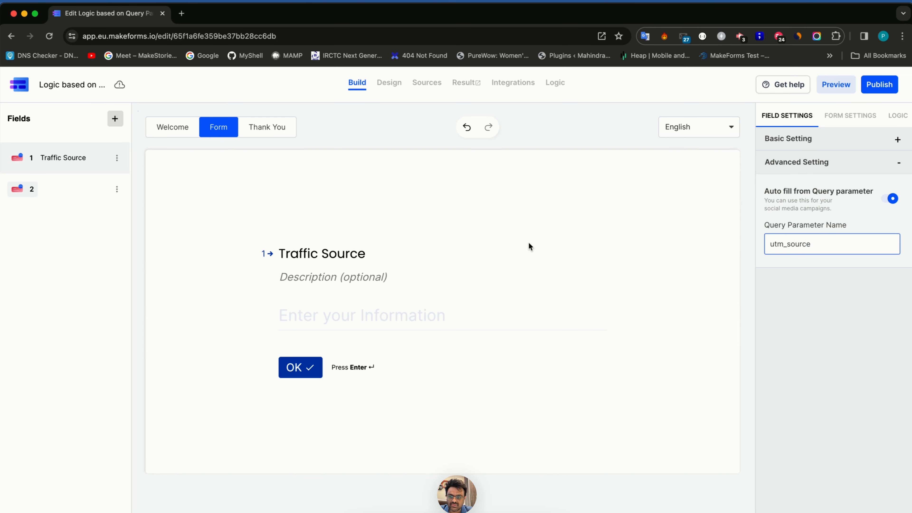
- Delete the empty second question
left_click(87, 186)
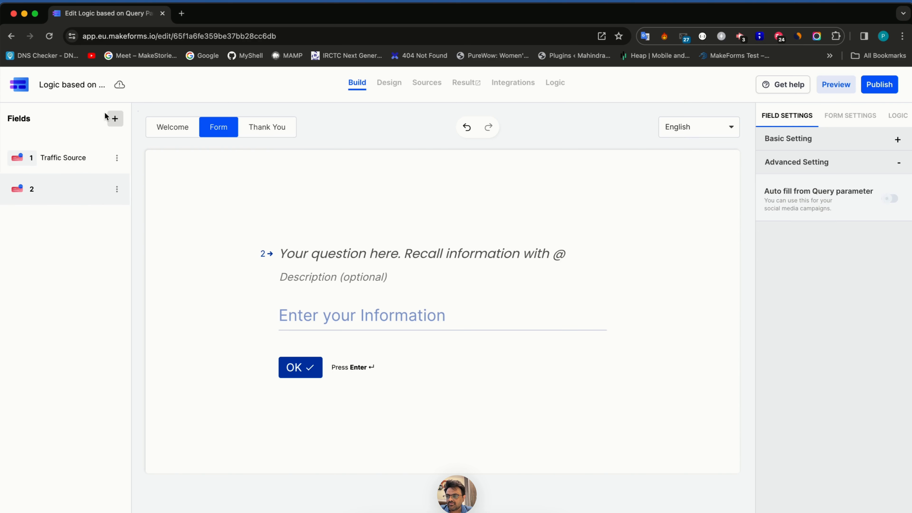
left_click(117, 189)
left_click(143, 218)
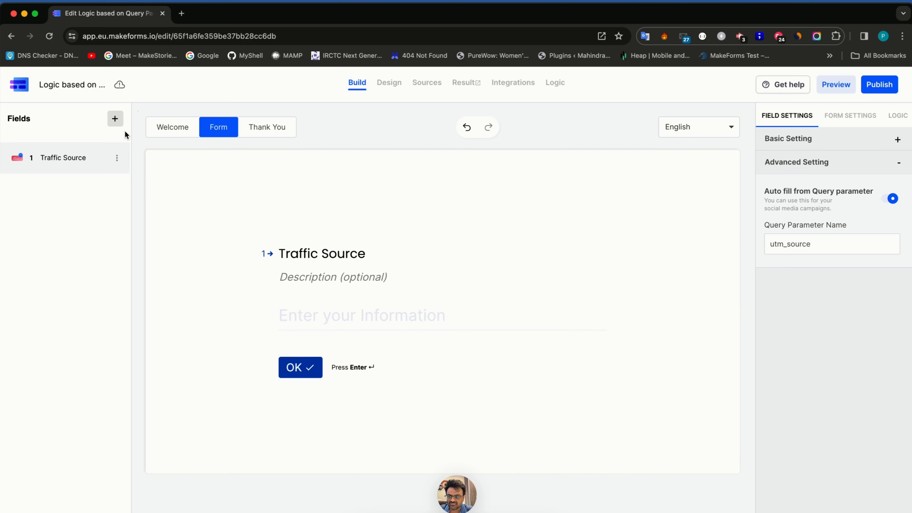
- Add a Name question as field 2 titled 'Enter your name'
left_click(115, 119)
left_click(242, 166)
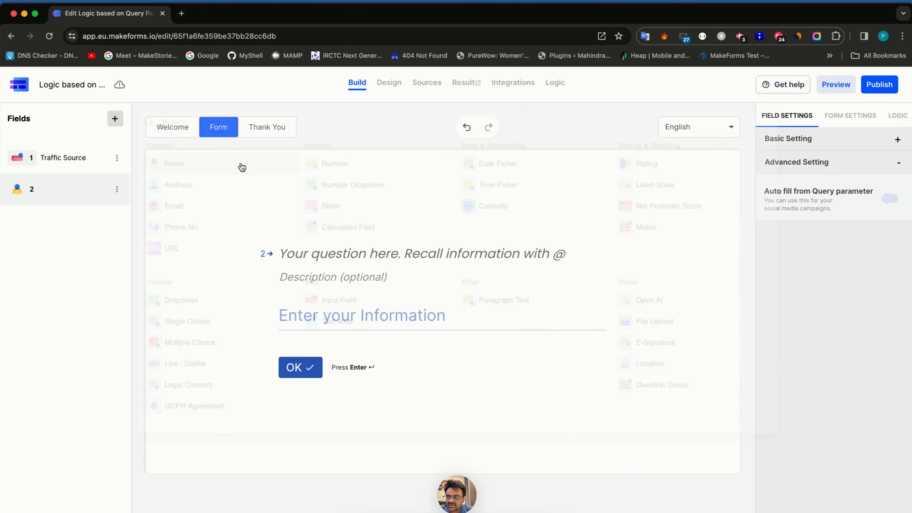
left_click(299, 249)
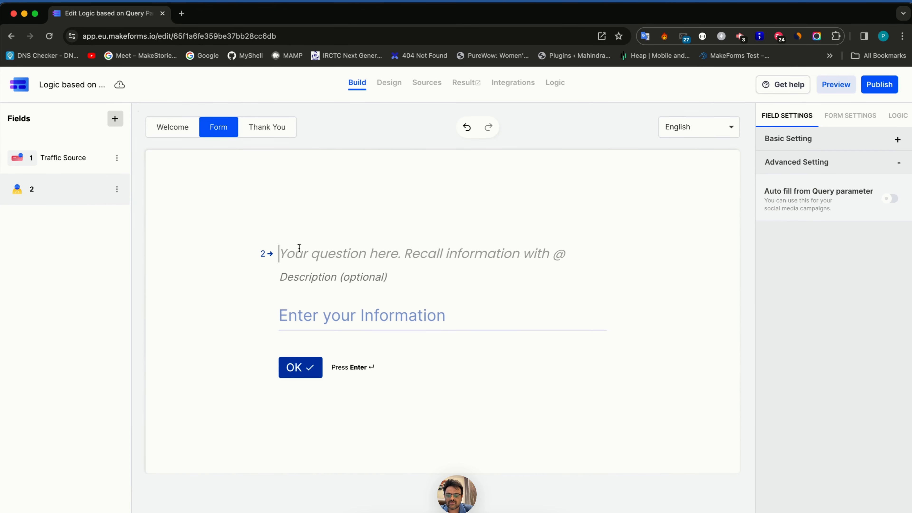
type("Enter your an")
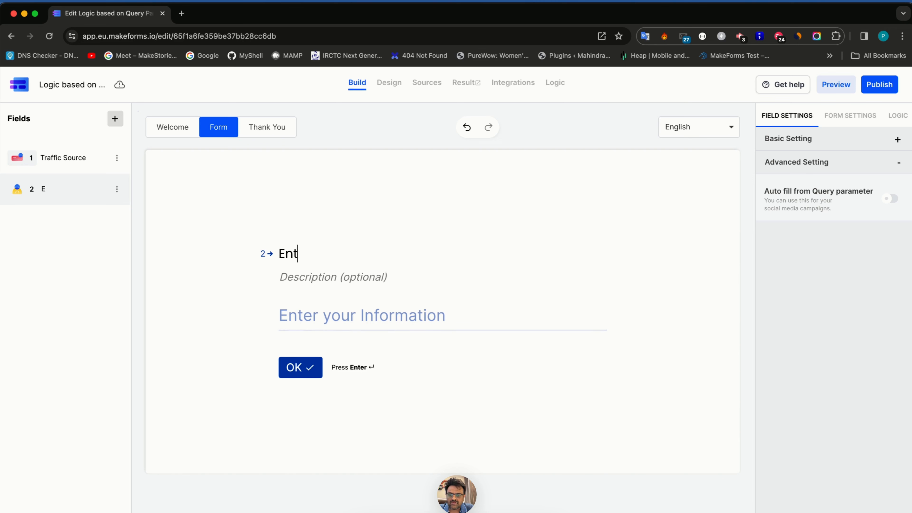
key("BackSpace")
key("BackSpace")
type("name")
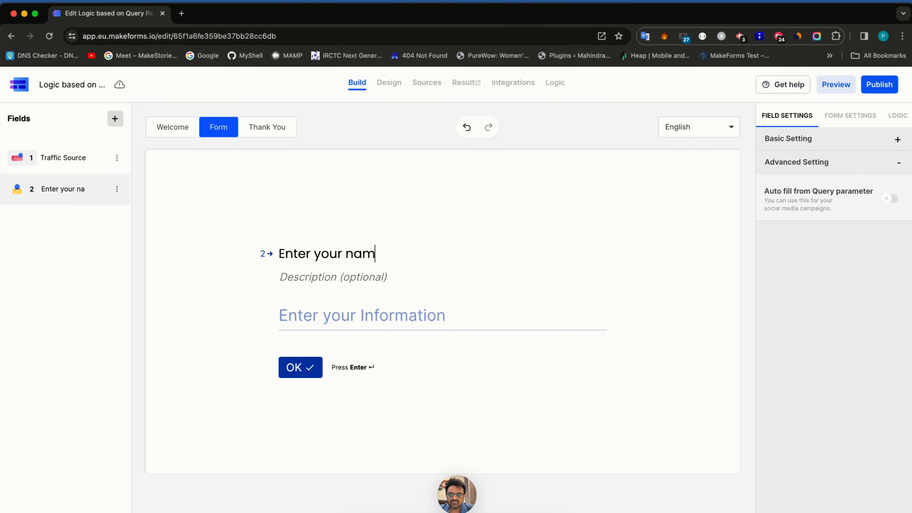
left_click(114, 123)
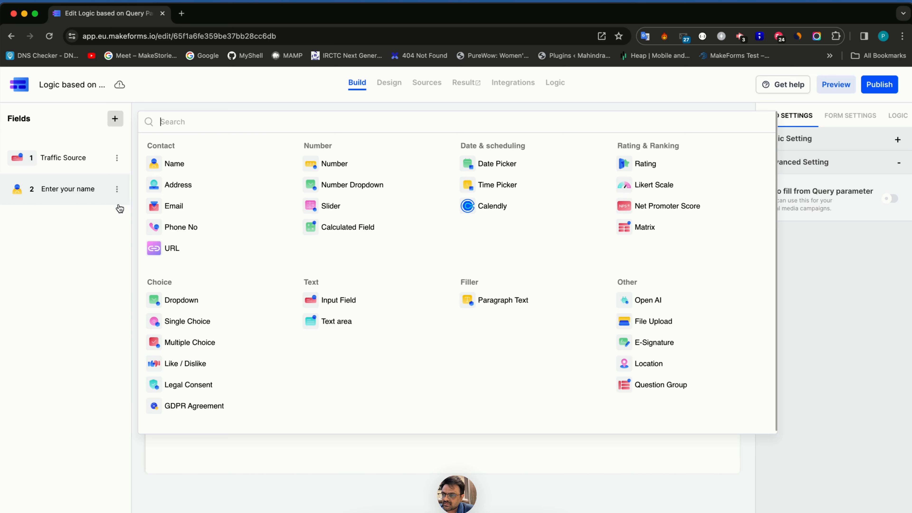
- Add an Email question titled 'Can I have your email,' recalling the Enter your name answer
left_click(171, 203)
type("Can ")
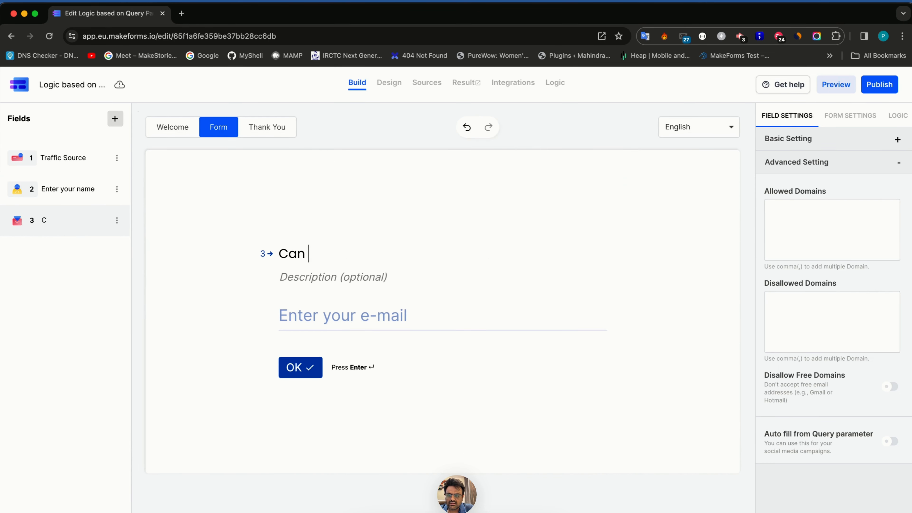
type("I have your email,")
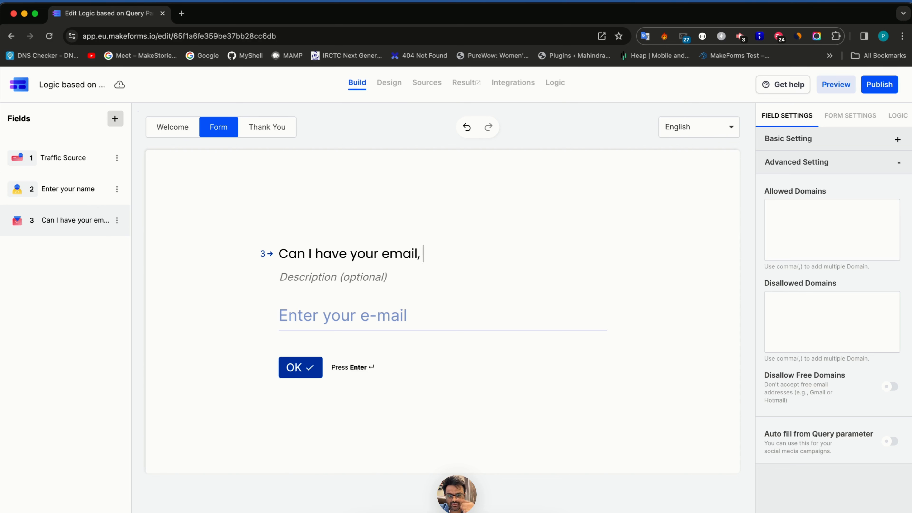
type(" @")
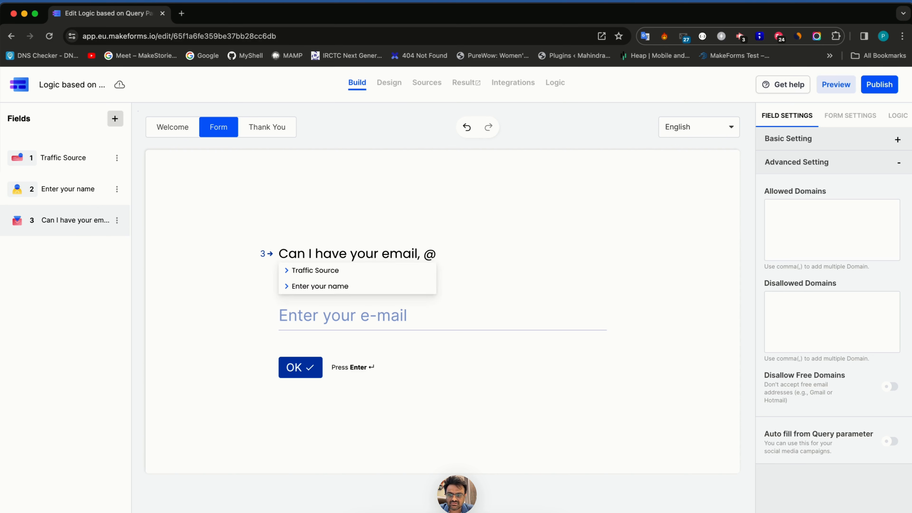
left_click(291, 286)
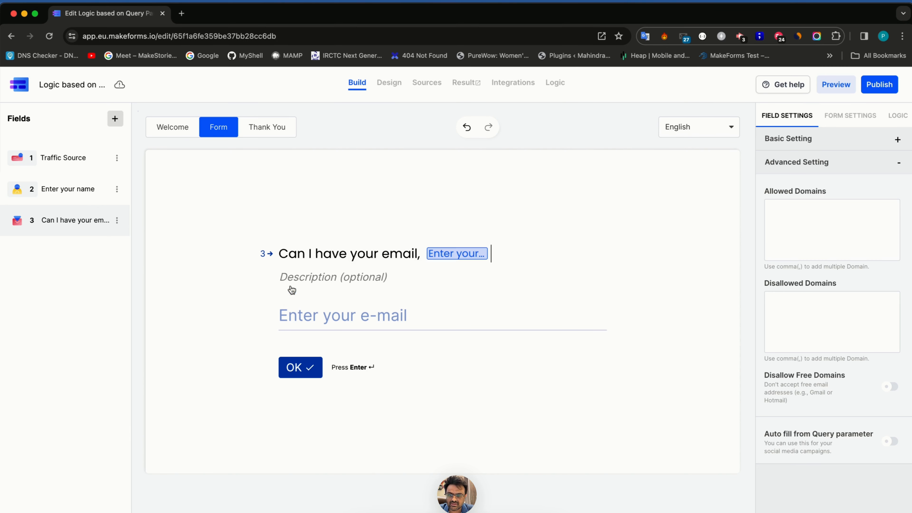
left_click(83, 190)
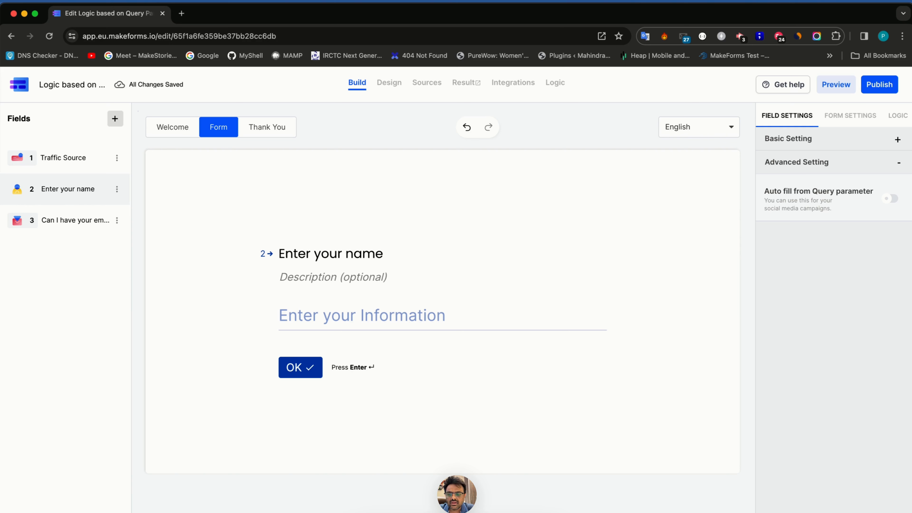
- Retitle the name question 'Good to see you coming from [Traffic Source]. May I know your name please ?'
type("Good to see you")
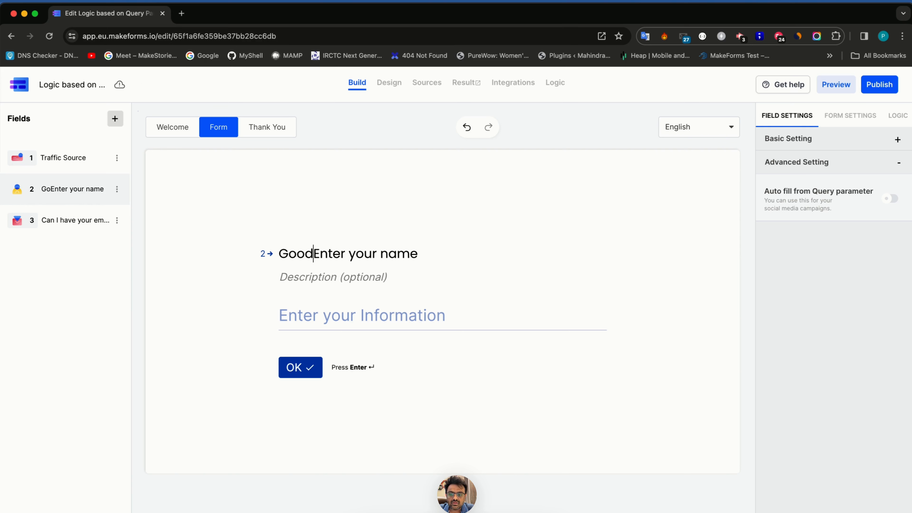
type(" coming from @")
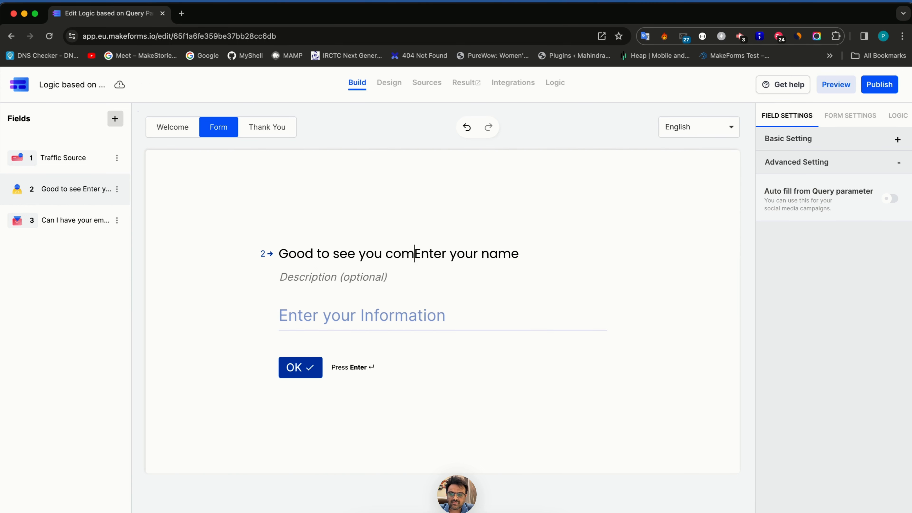
left_click(302, 268)
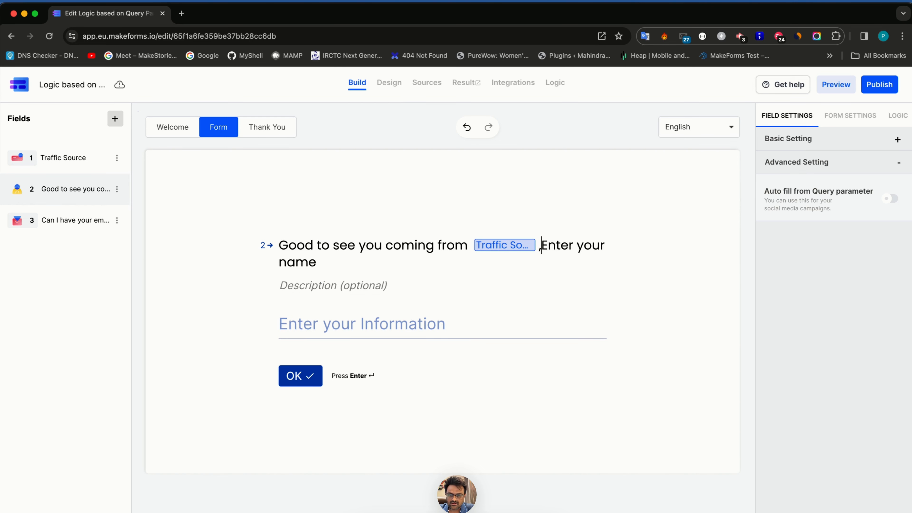
type(", m")
key("BackSpace")
key("BackSpace")
key("BackSpace")
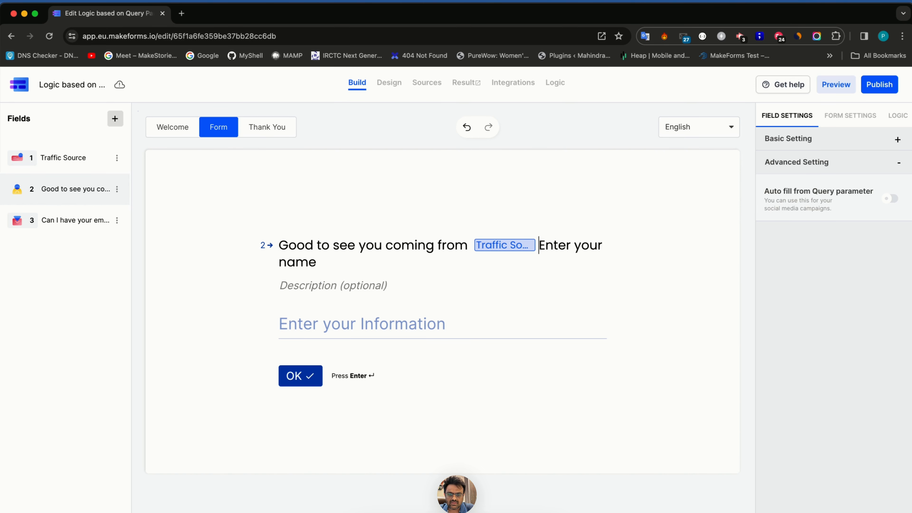
type(". May I k")
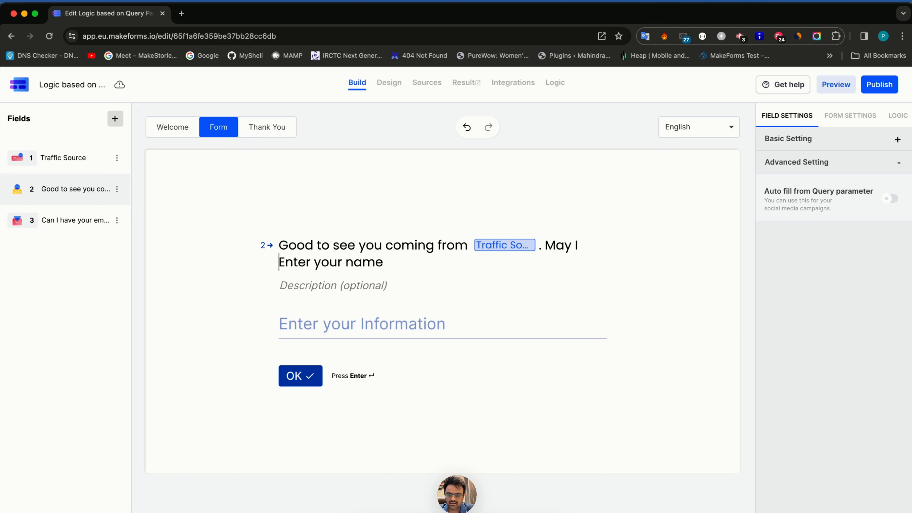
key("Delete")
key("Delete")
key("Delete")
key("Delete")
key("Delete")
type("now")
key("End")
type("plea")
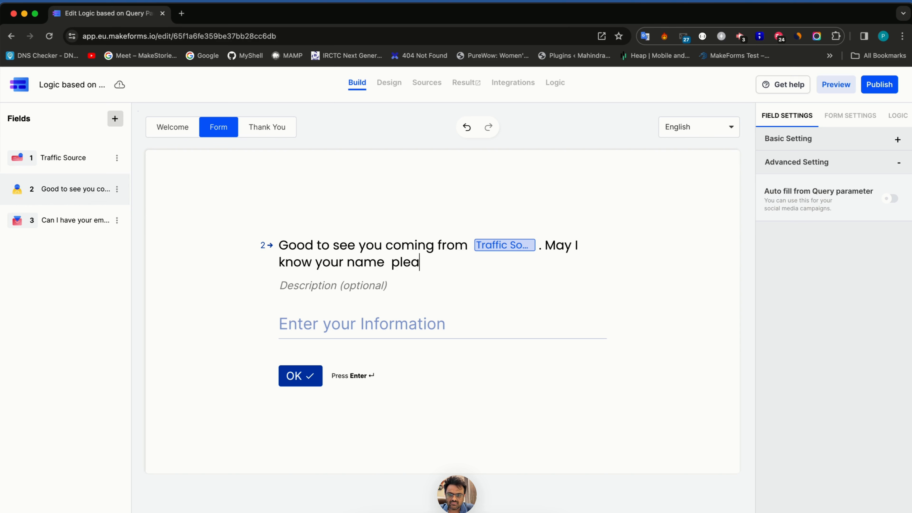
type("se ?")
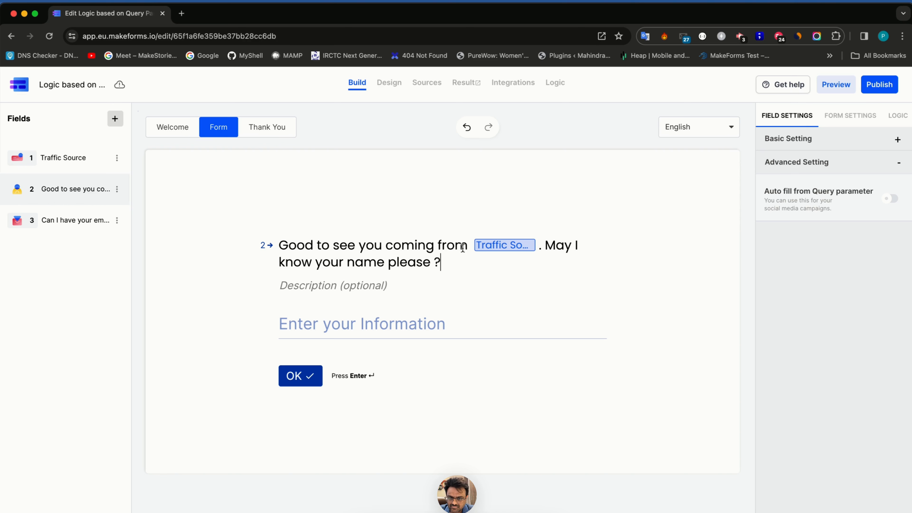
left_click(63, 230)
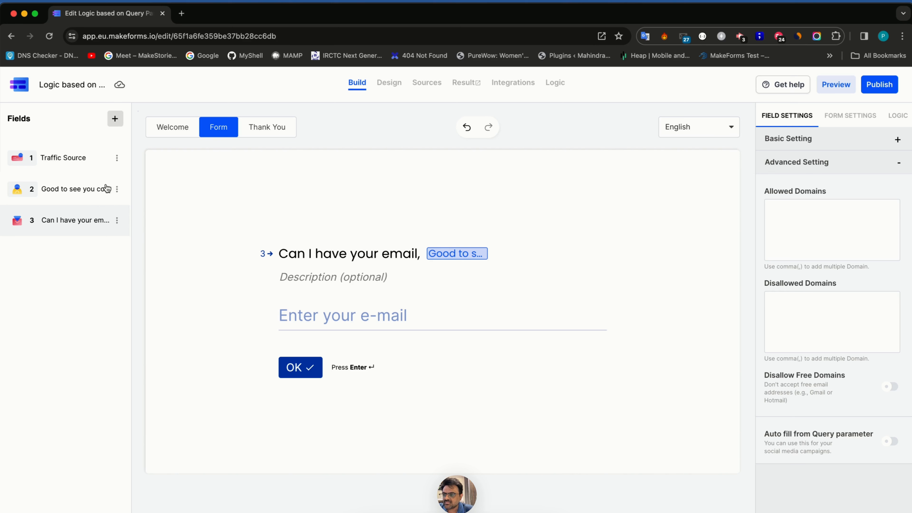
- Add an input question titled 'What do you like at [Traffic Source]'
left_click(115, 119)
type("input")
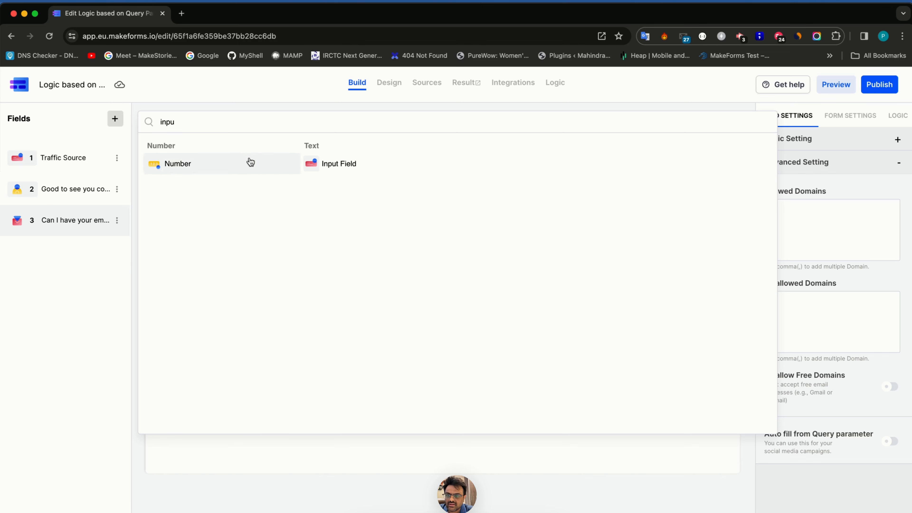
left_click(327, 164)
type("Wh")
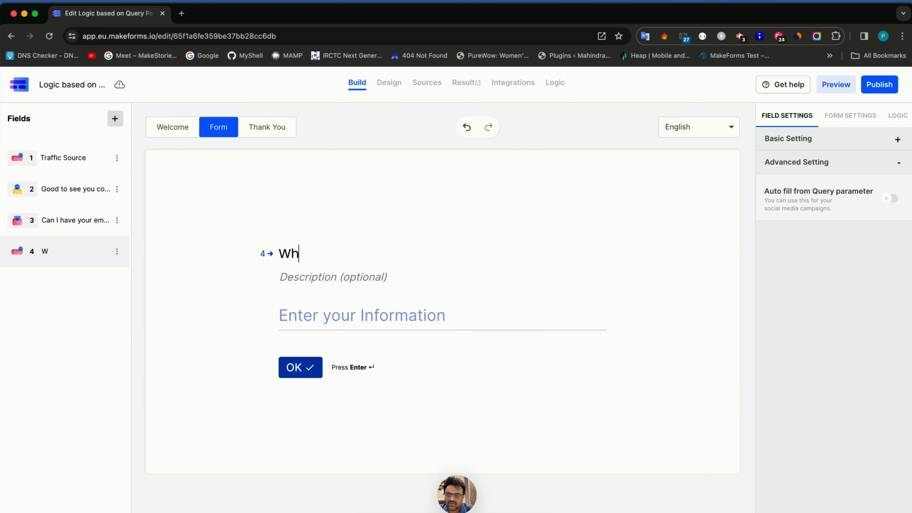
type("at do you like at @")
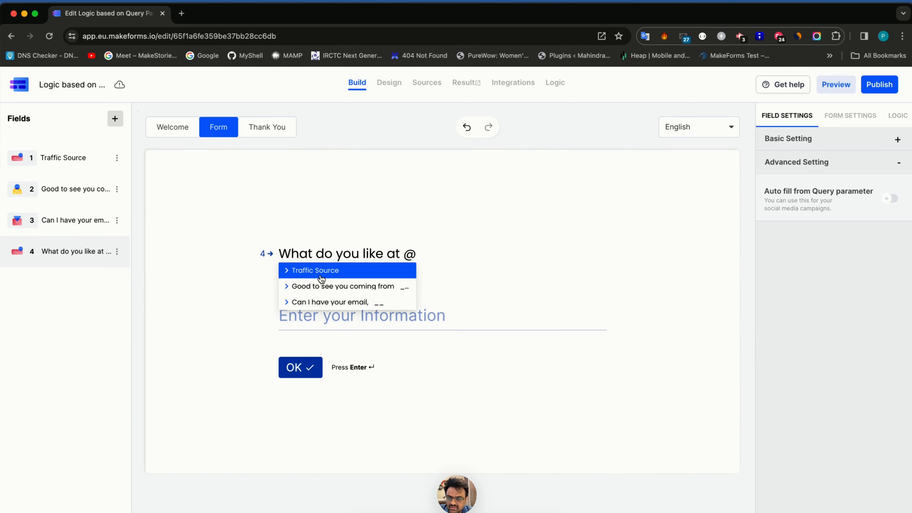
left_click(322, 280)
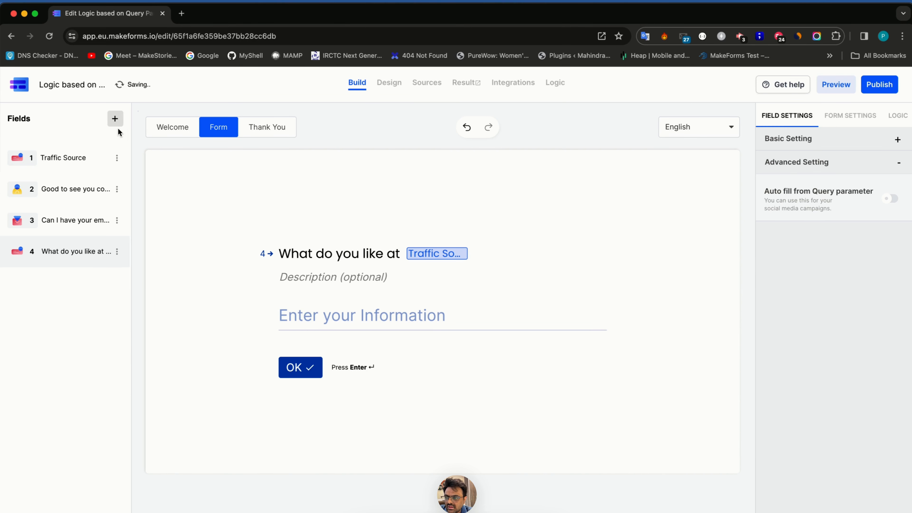
- Search the field types for 'single'
left_click(115, 119)
left_click(174, 123)
type("single")
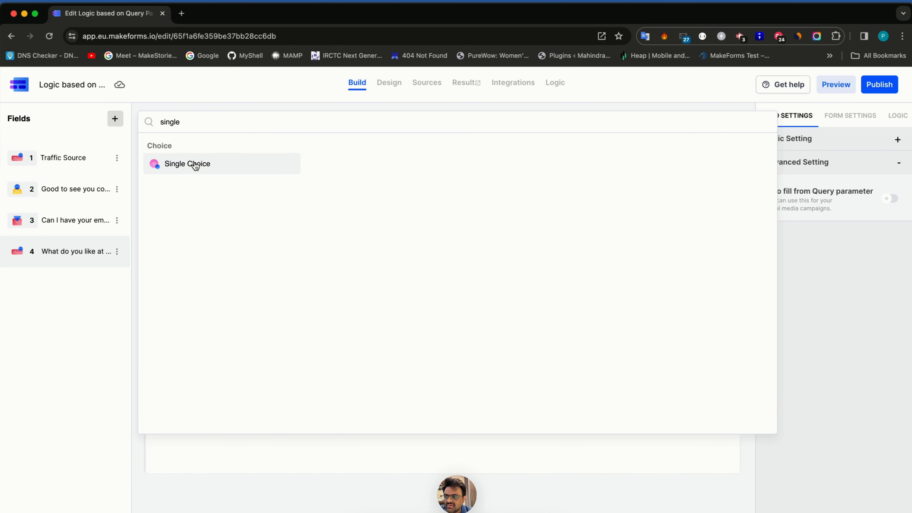
- Add a Single Choice question titled 'What do you like at [Traffic Source]'
left_click(200, 160)
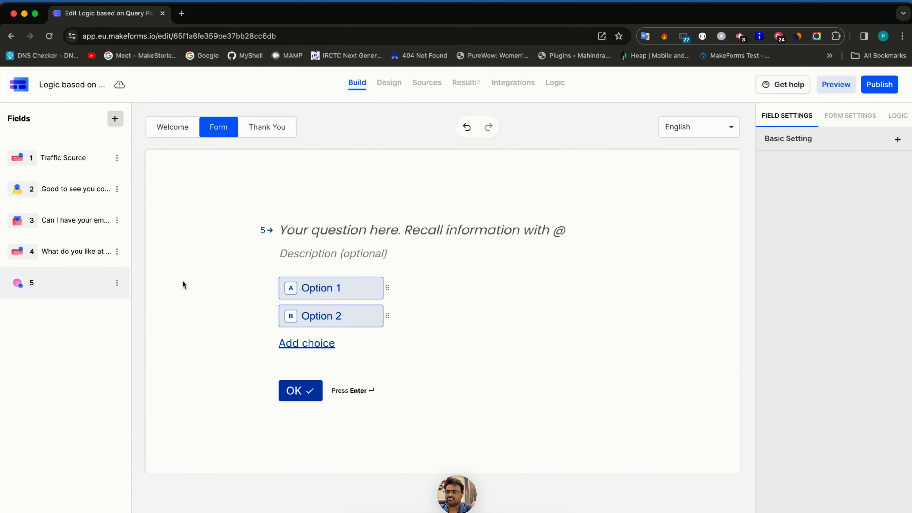
left_click(323, 233)
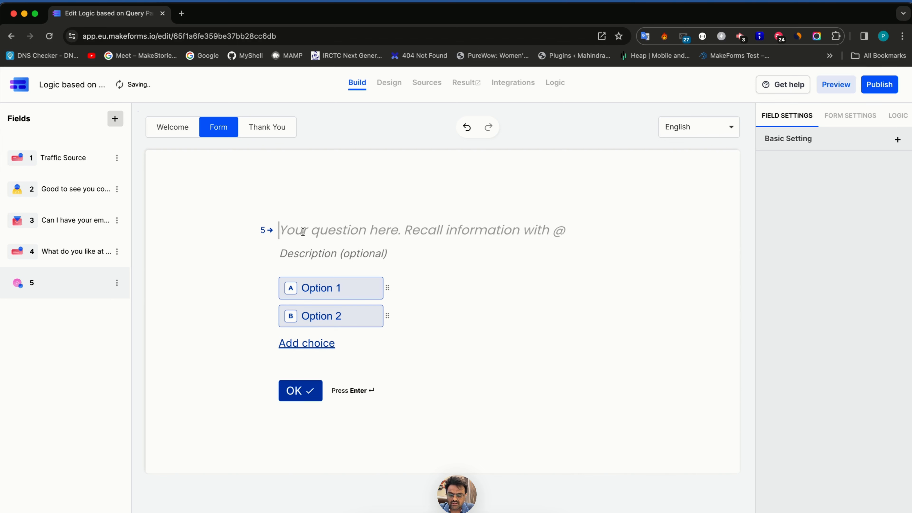
type("What do yo")
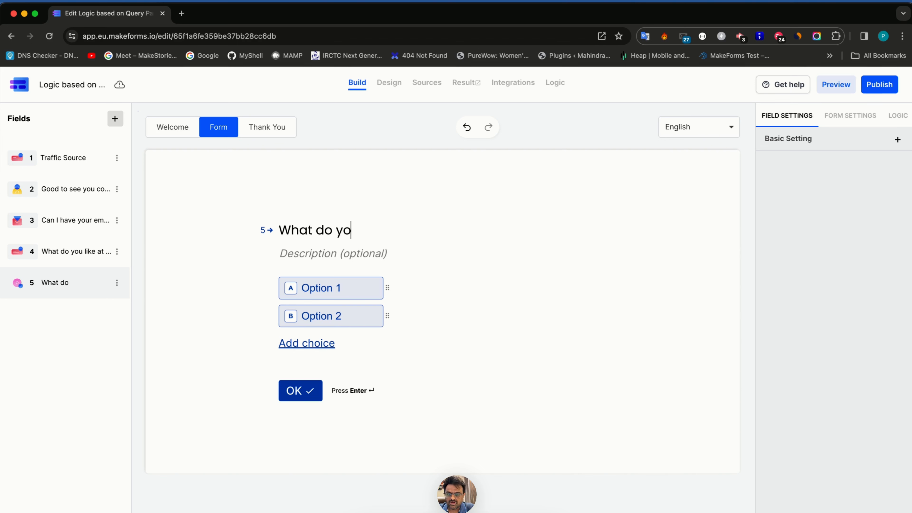
type("u like at ")
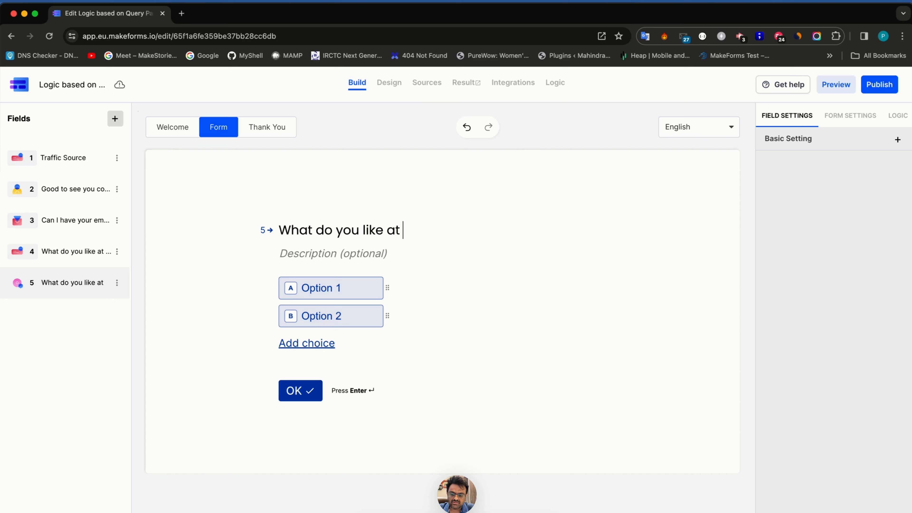
type("@")
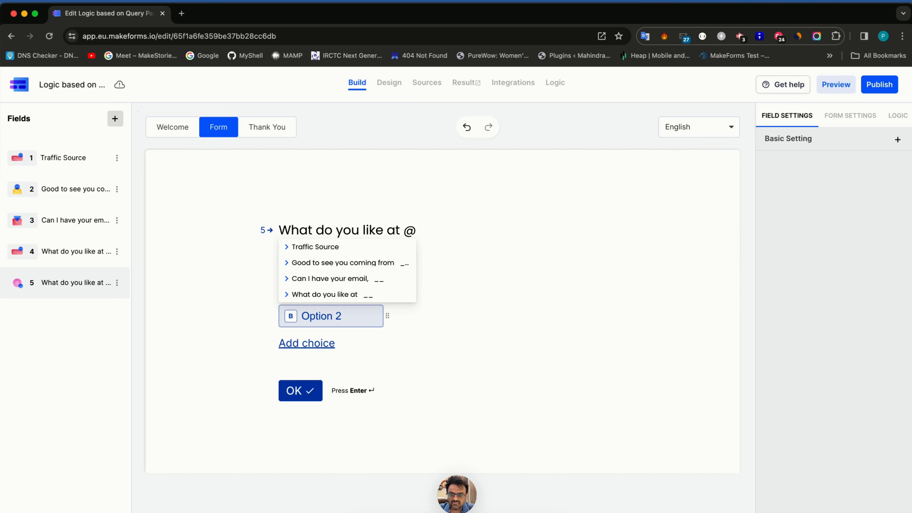
key("Escape")
key("BackSpace")
type("@")
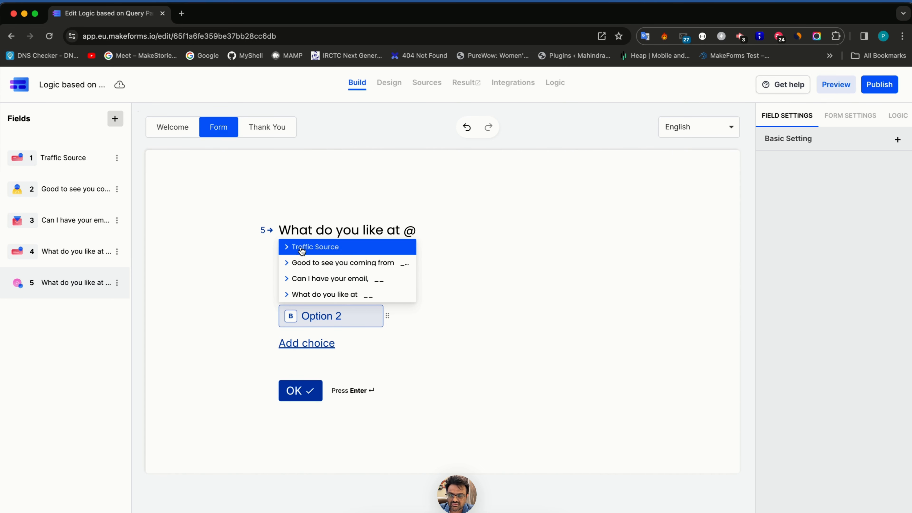
left_click(302, 248)
- Replace the choice values with Reels, Posts and DMs
left_click(336, 287)
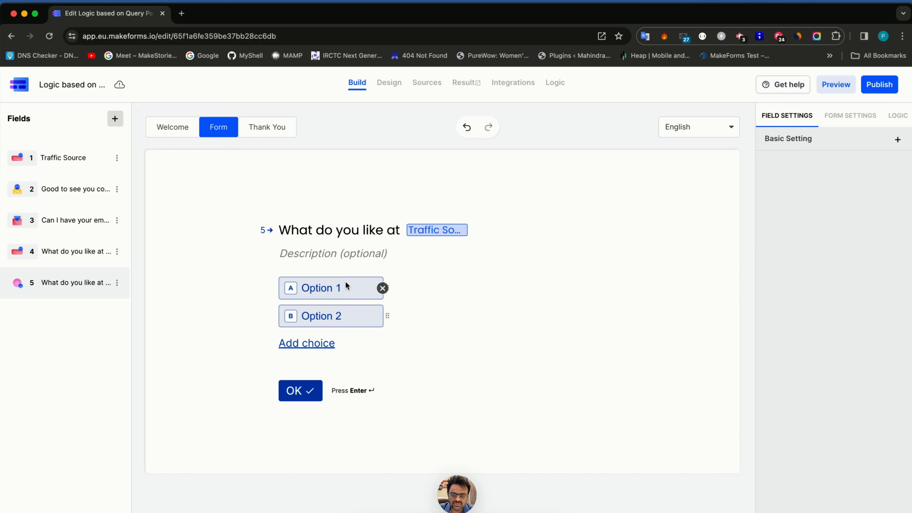
left_click(790, 136)
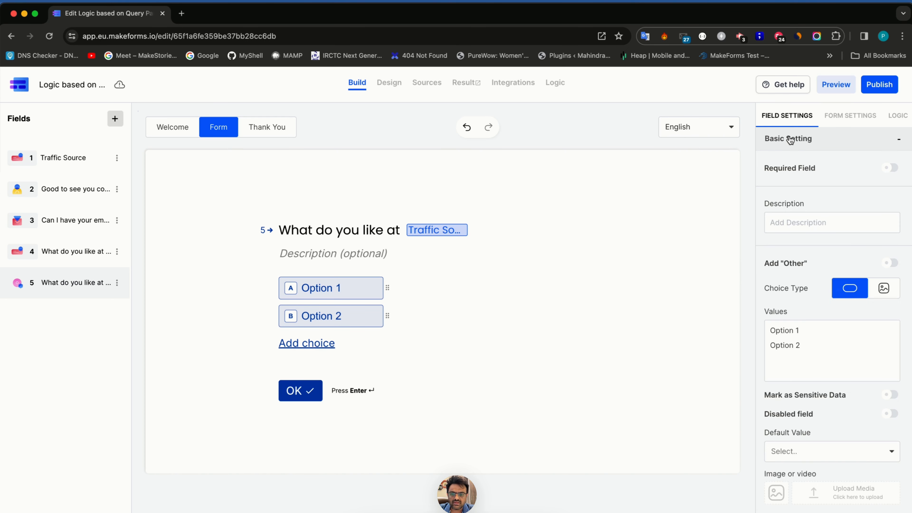
left_click(806, 346)
left_click_drag(807, 347, 753, 333)
type("Reels ")
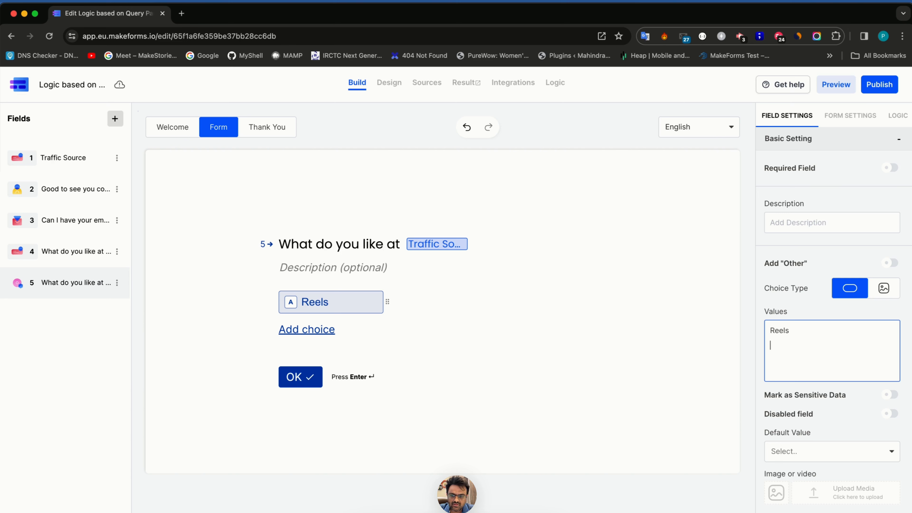
type("Posts ")
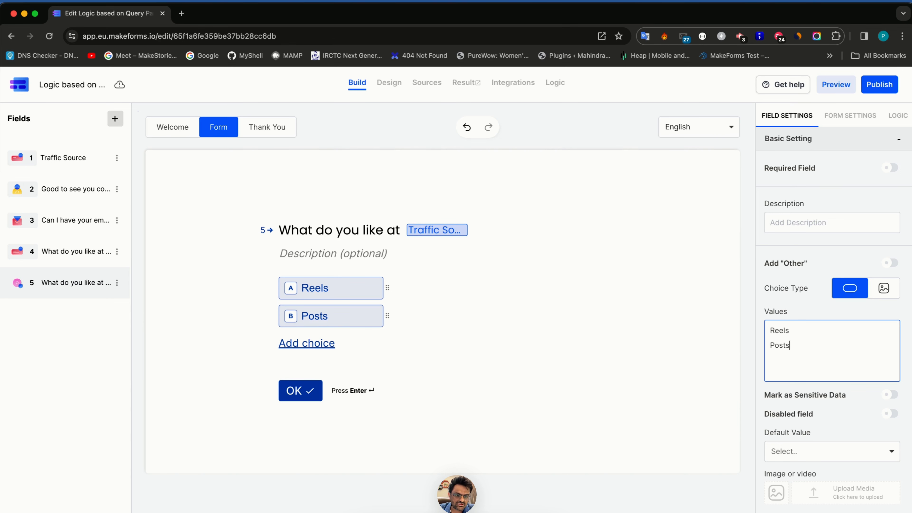
type("DMS")
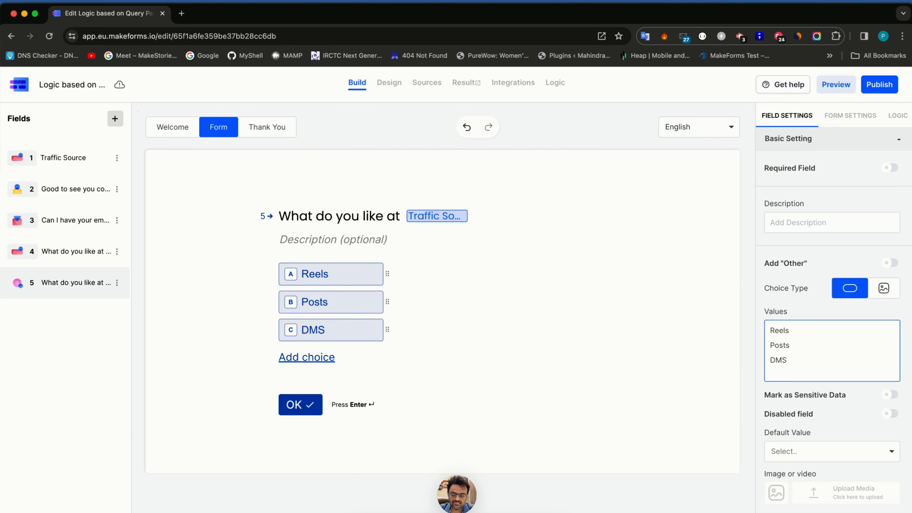
key("BackSpace")
type("s")
left_click(596, 227)
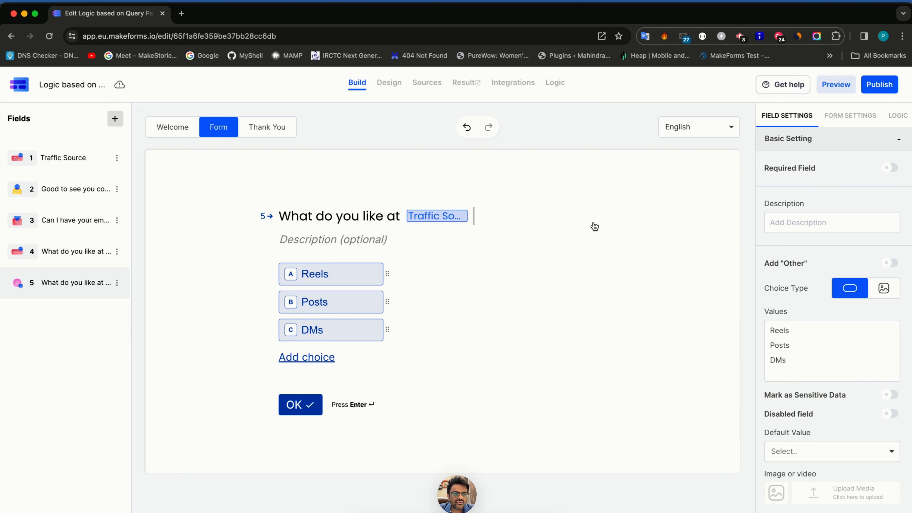
left_click(905, 121)
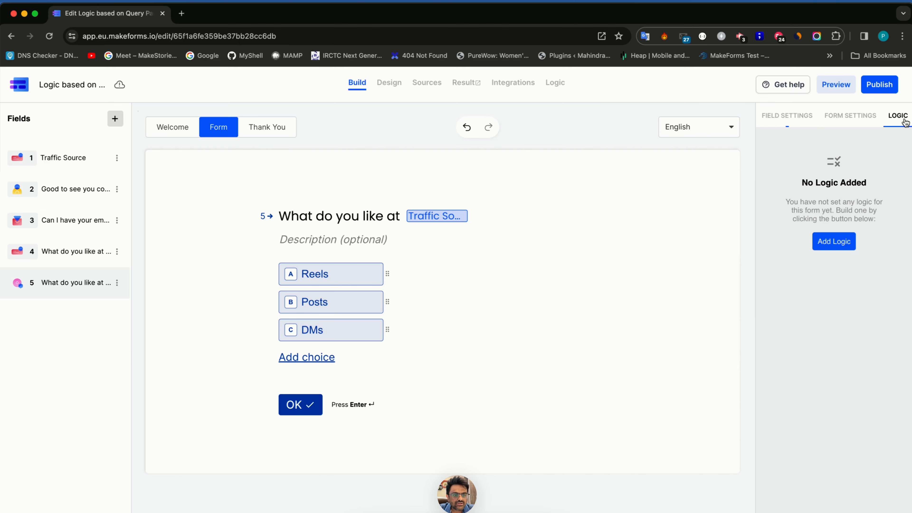
- Save a rule: if Traffic Source equals fb, show the name, email and question-4 fields
left_click(839, 241)
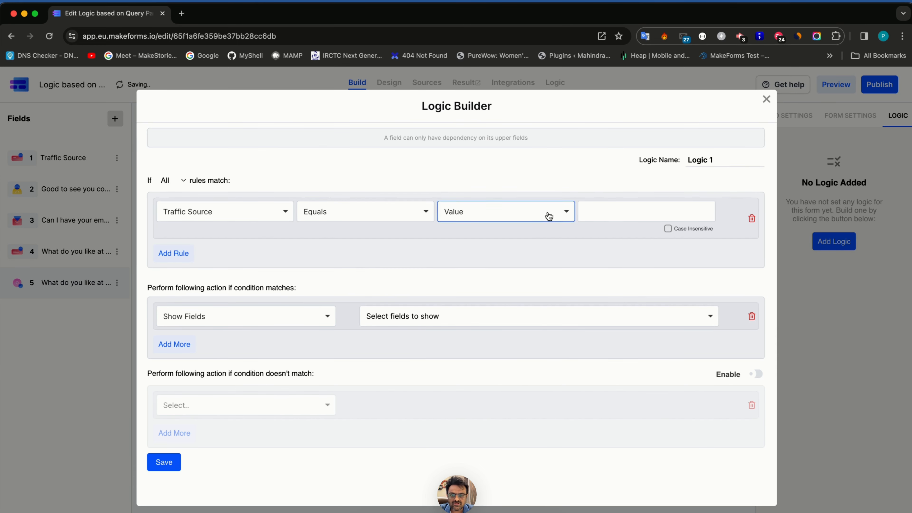
left_click(597, 210)
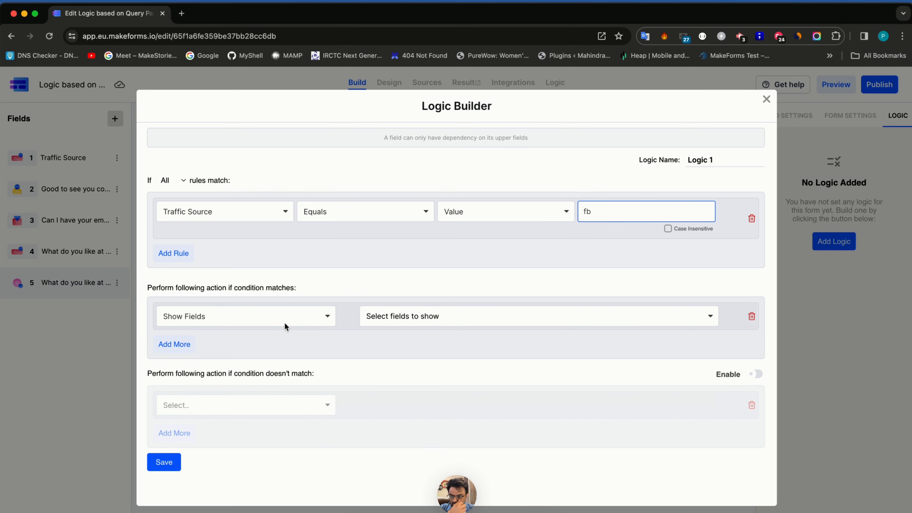
left_click(414, 319)
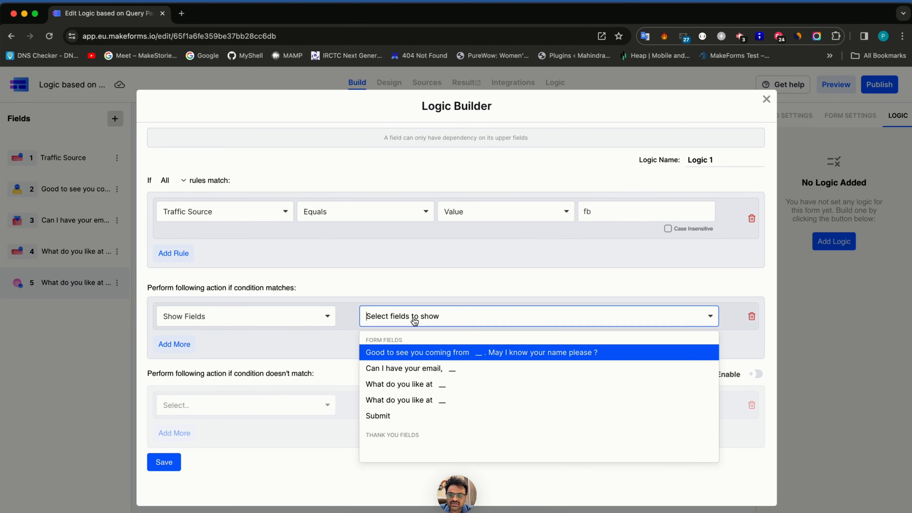
left_click(409, 354)
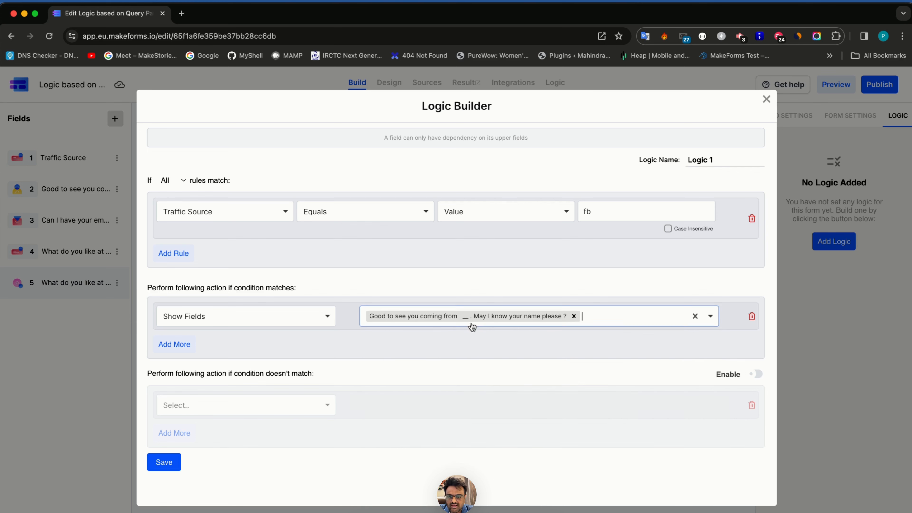
left_click(586, 318)
left_click(492, 354)
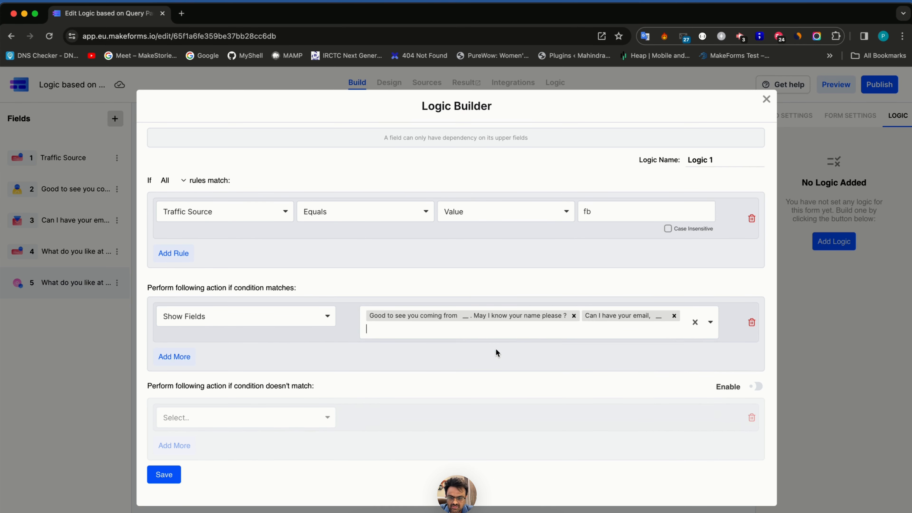
left_click(609, 330)
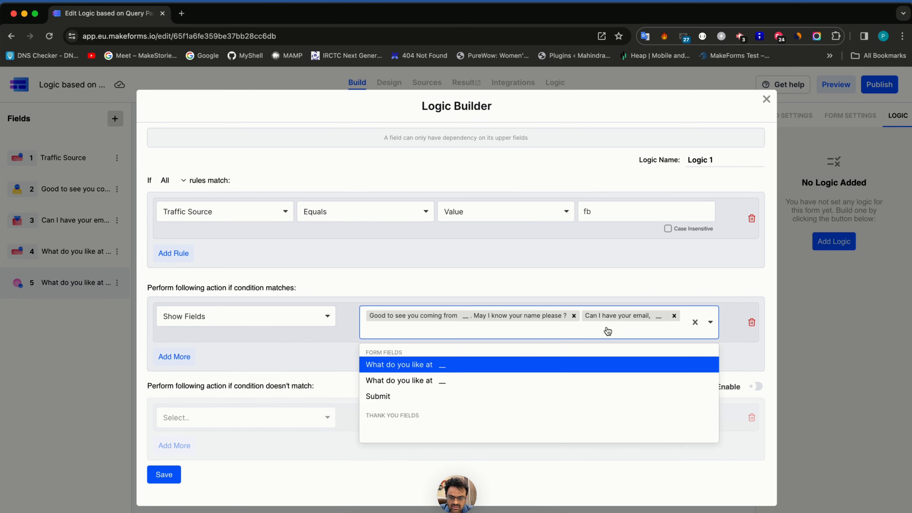
left_click(448, 368)
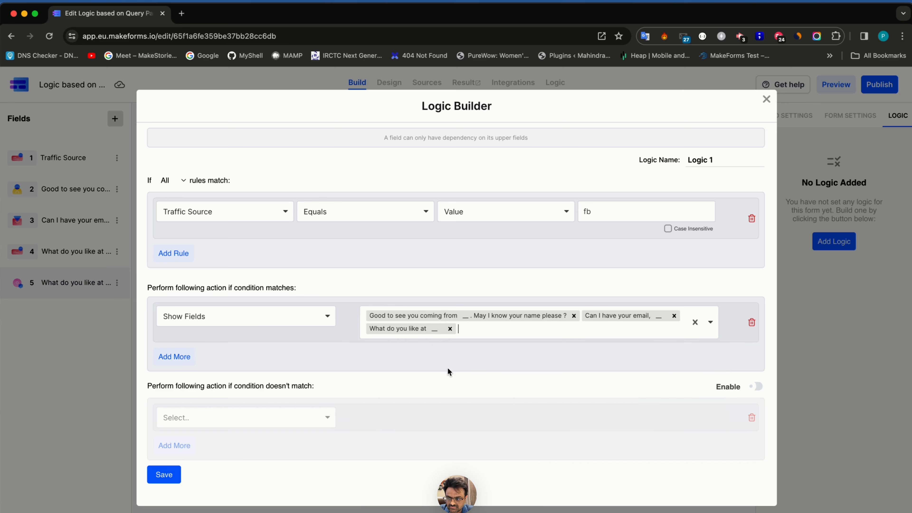
left_click(164, 475)
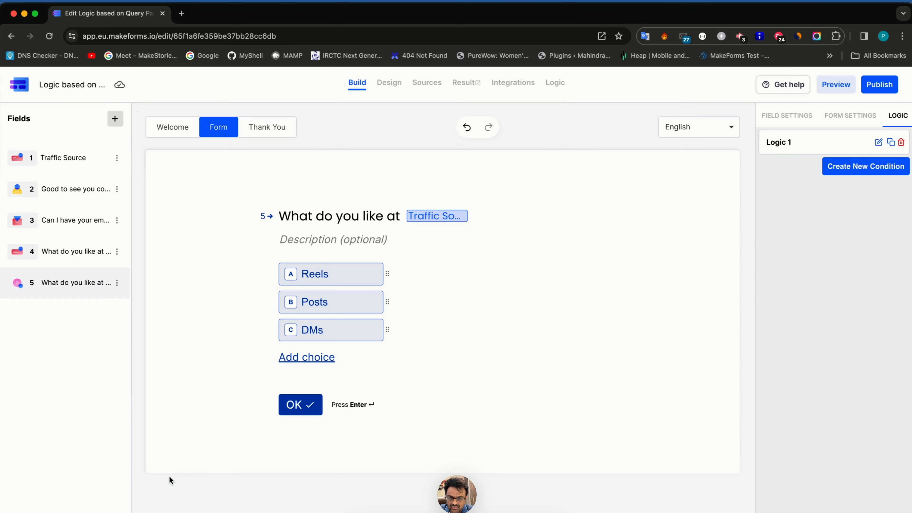
- Name the fb rule 'If Traffic is FB' and create a second condition 'If traffic is Instagram'
left_click(794, 143)
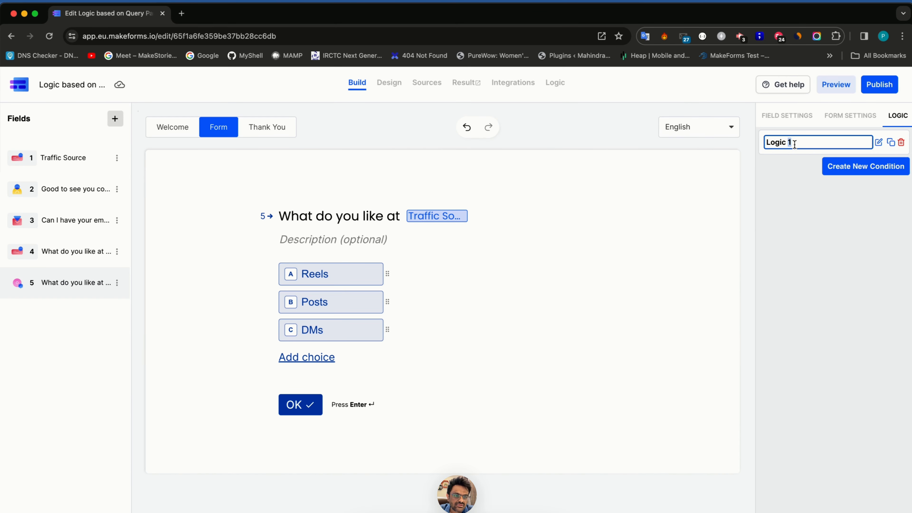
type("If Traffic is FB")
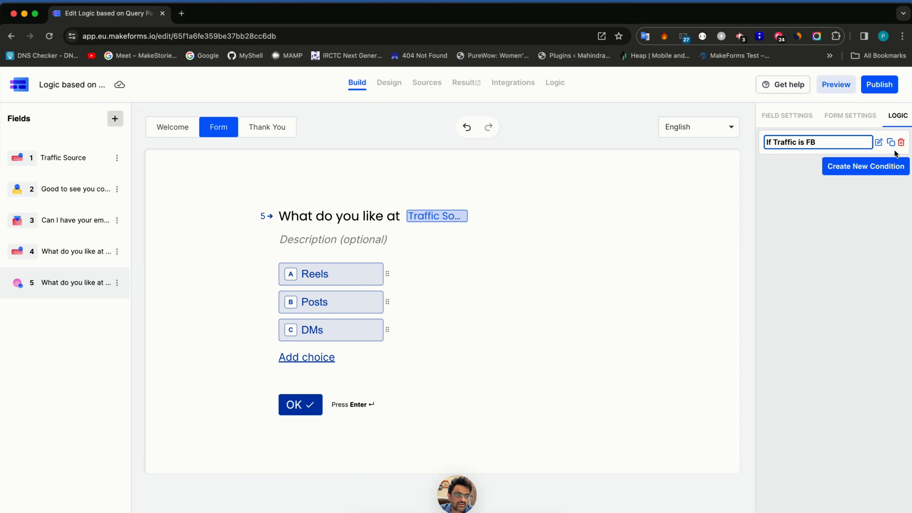
left_click(895, 163)
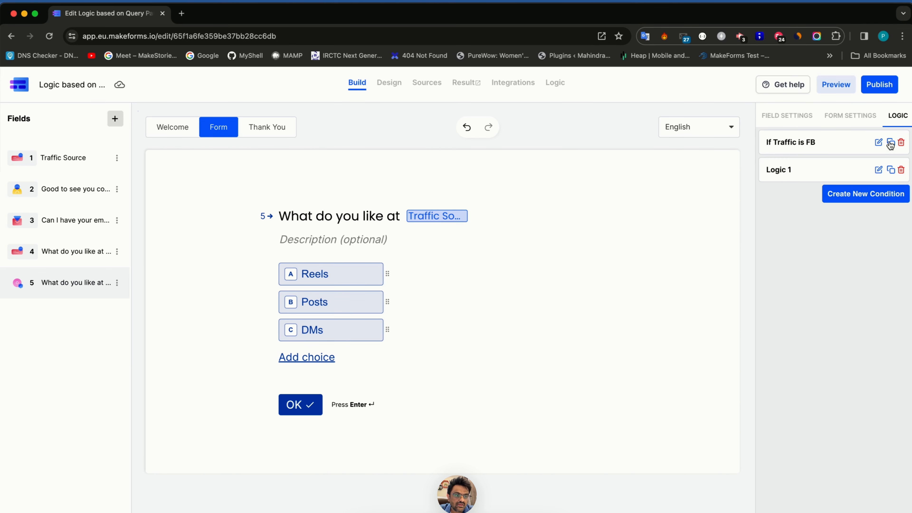
left_click(809, 171)
type("If traffic is Instagram")
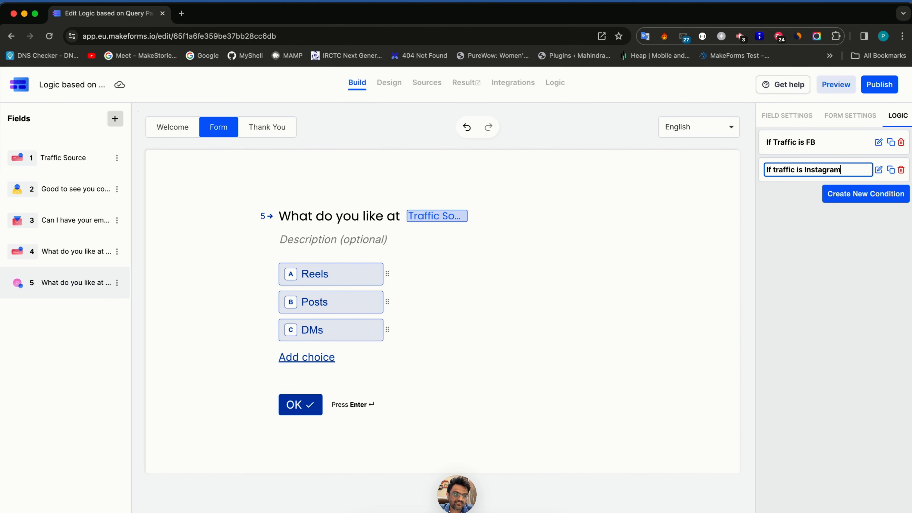
left_click(879, 169)
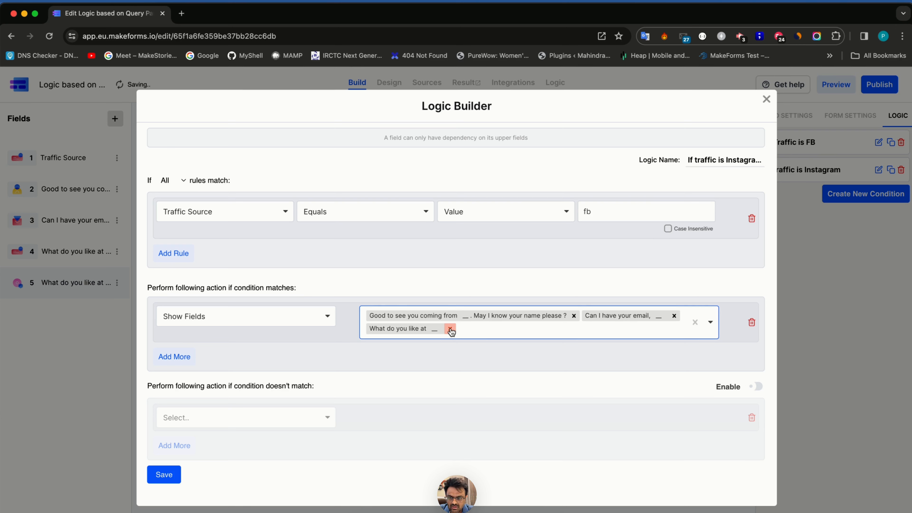
- Change the Instagram rule to skip question 4 instead of showing fields, and save it
left_click(451, 330)
left_click(453, 330)
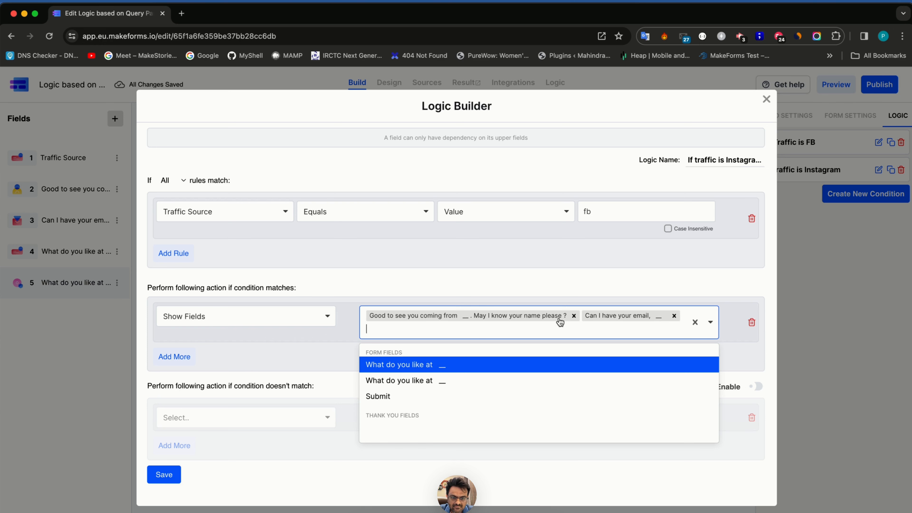
left_click(574, 315)
left_click(458, 316)
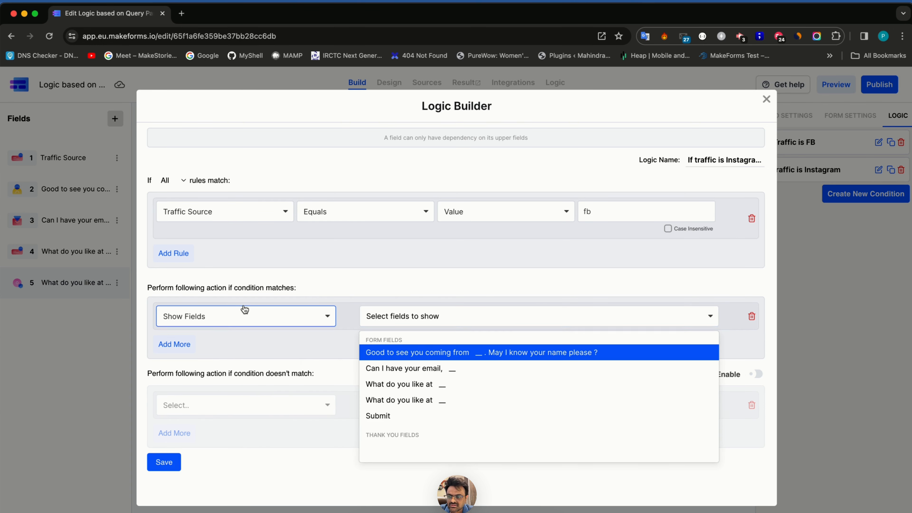
left_click(240, 312)
left_click(233, 345)
left_click(399, 319)
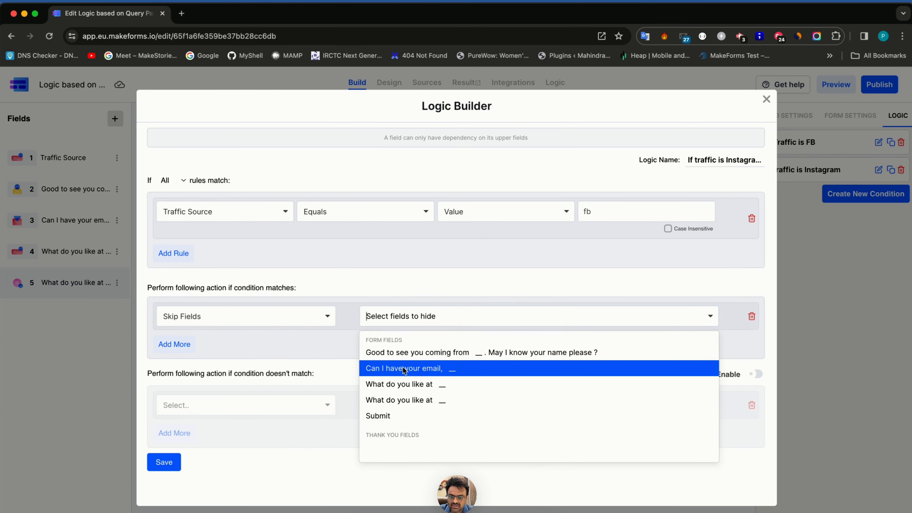
left_click(403, 380)
left_click(163, 463)
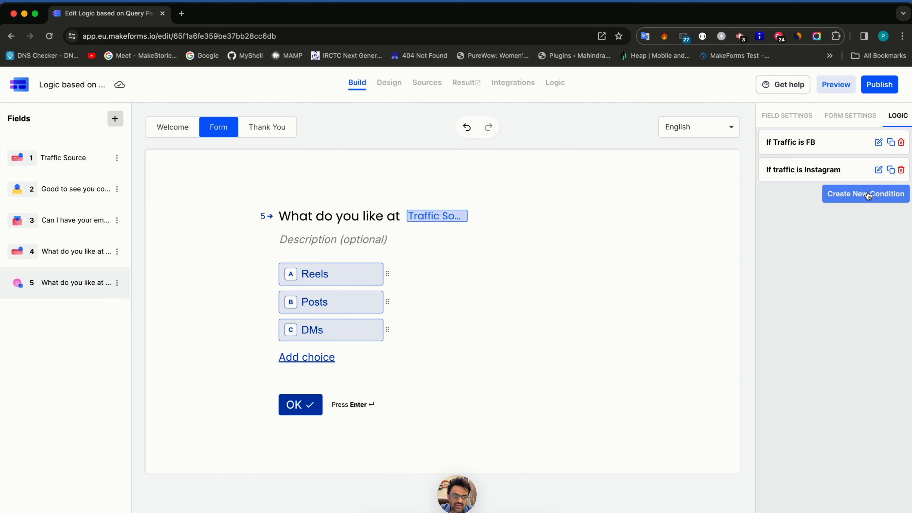
- Make the FB rule skip only question 5, replacing its show-fields action, and save it
left_click(879, 142)
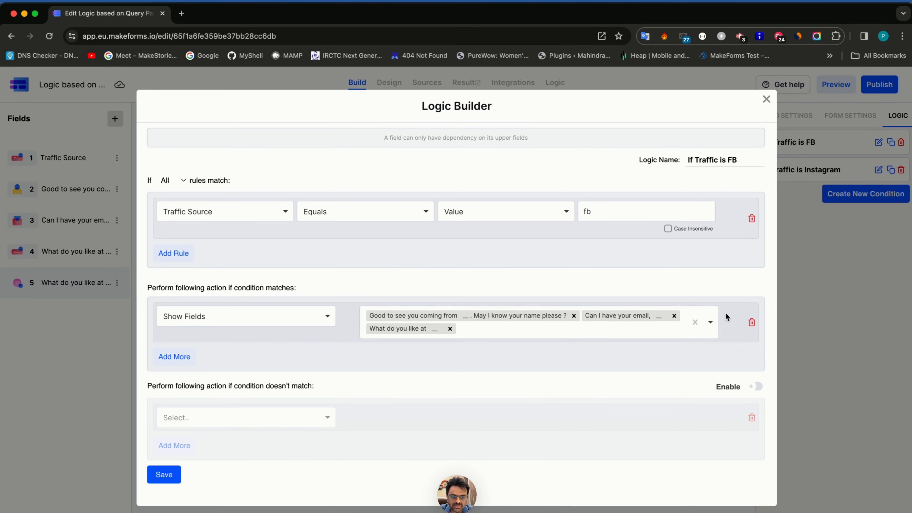
left_click(182, 362)
left_click(192, 367)
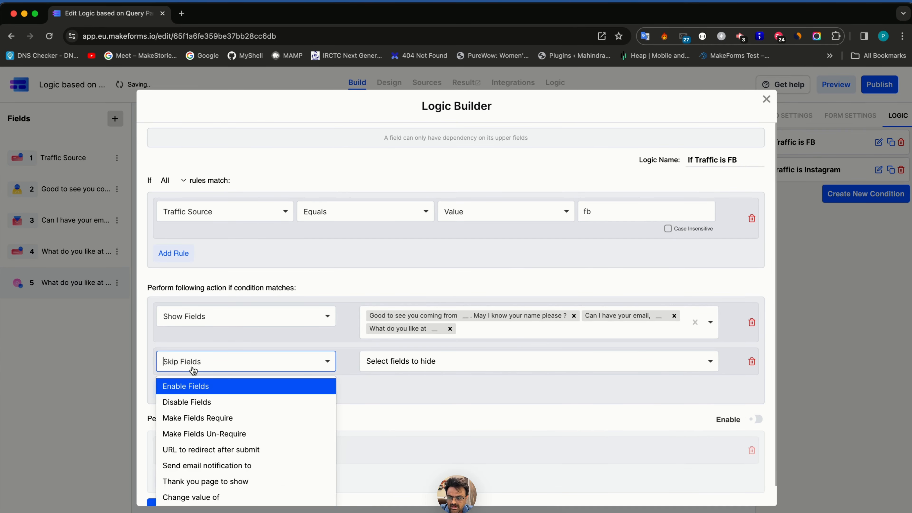
left_click(450, 369)
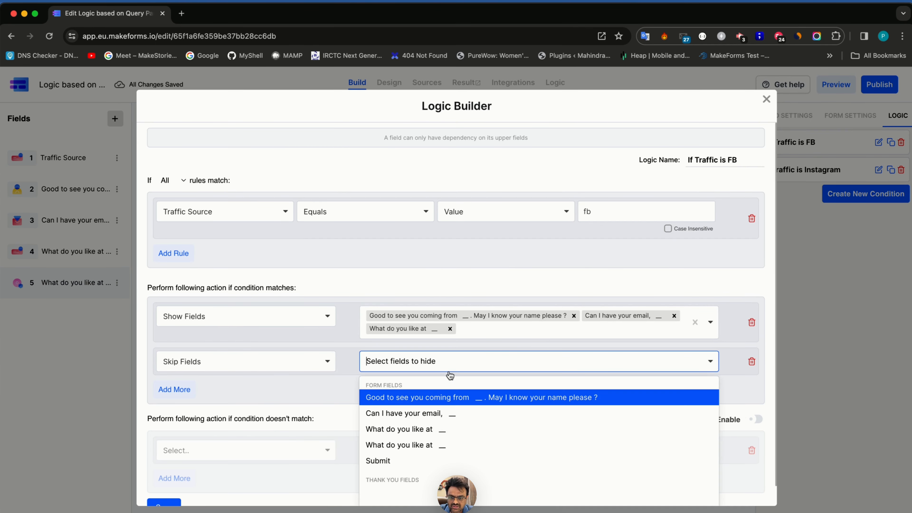
left_click(400, 446)
left_click(751, 322)
left_click(181, 462)
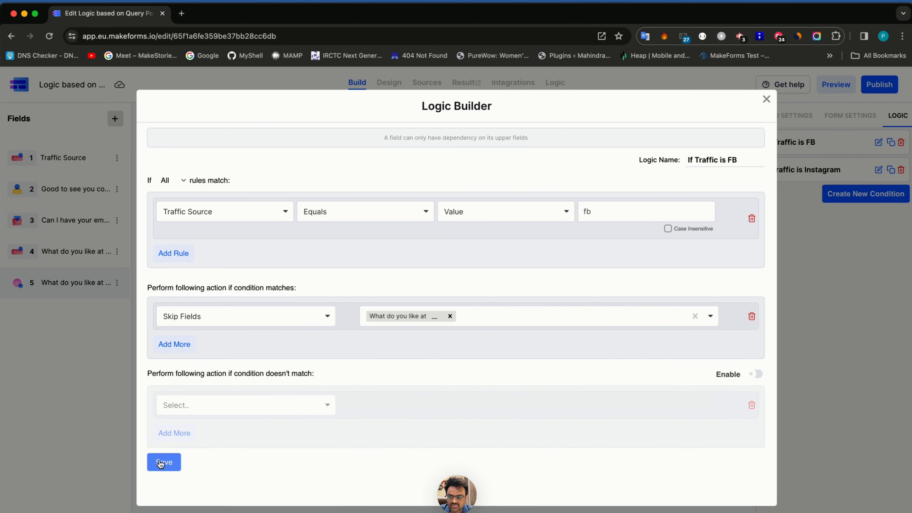
left_click(80, 260)
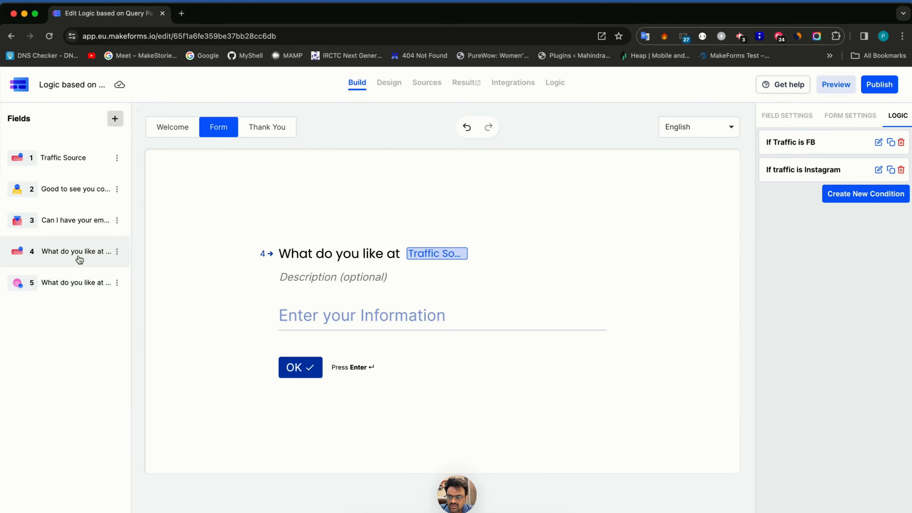
- Review questions 4, 5 and Traffic Source, then publish on the eu.frms.link domain
left_click(79, 289)
left_click(77, 252)
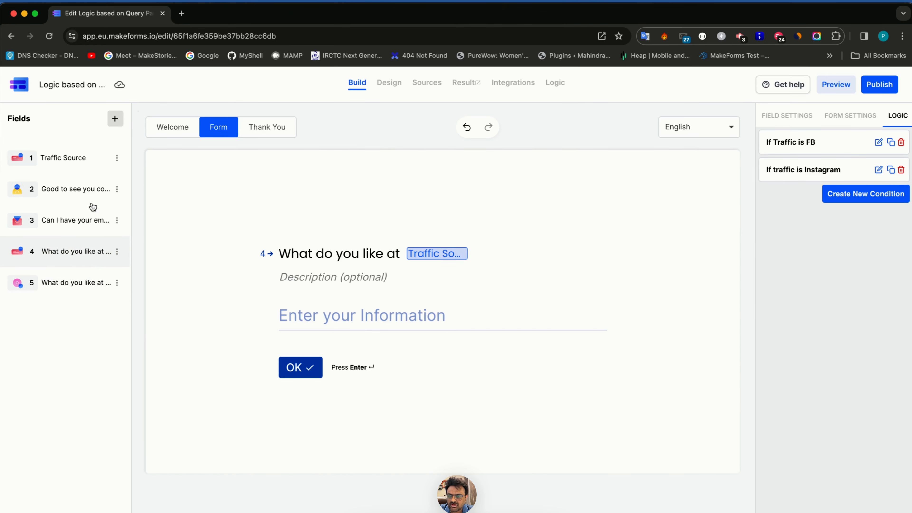
left_click(77, 169)
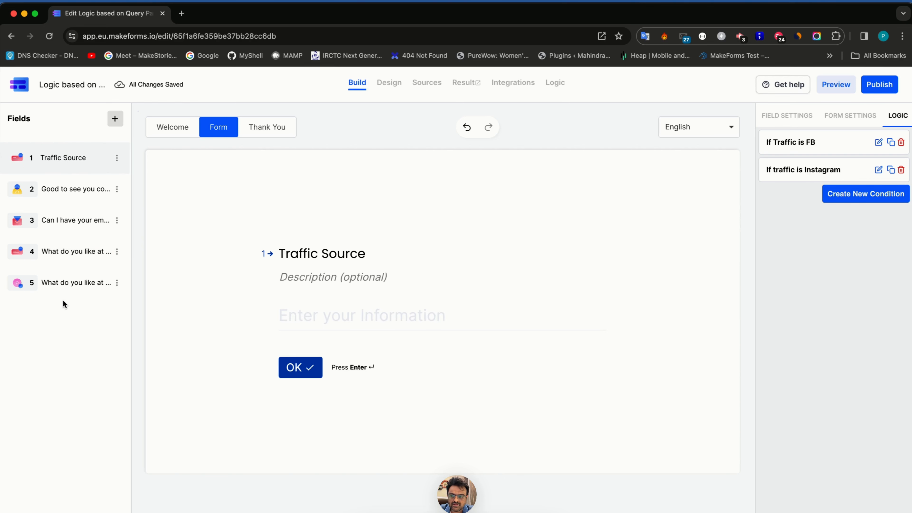
left_click(60, 293)
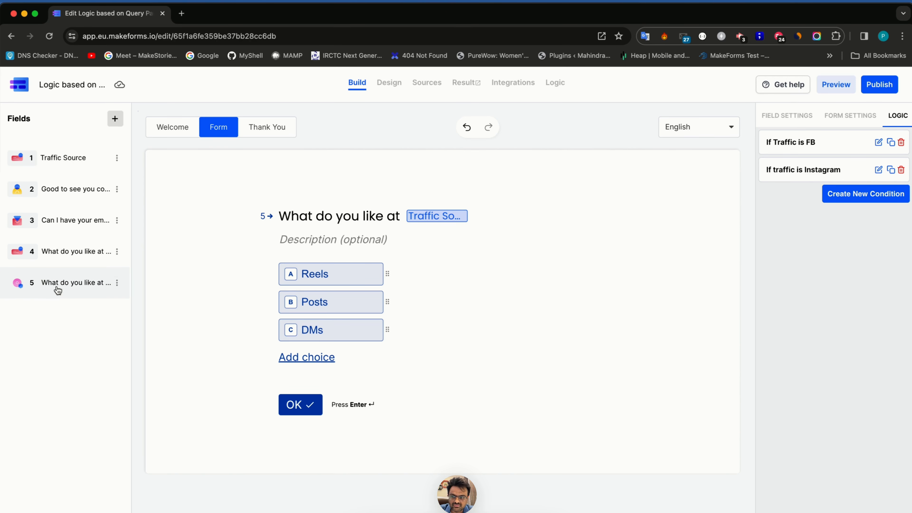
left_click(71, 259)
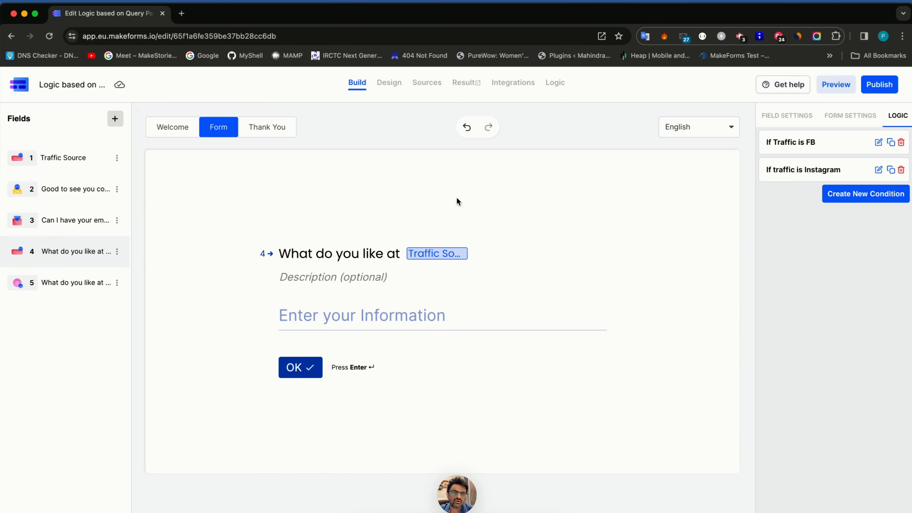
left_click(879, 85)
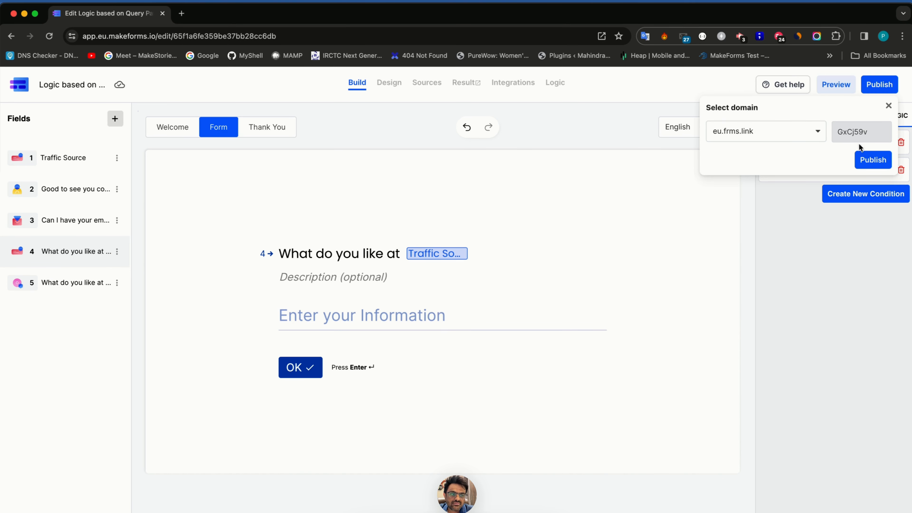
left_click(873, 159)
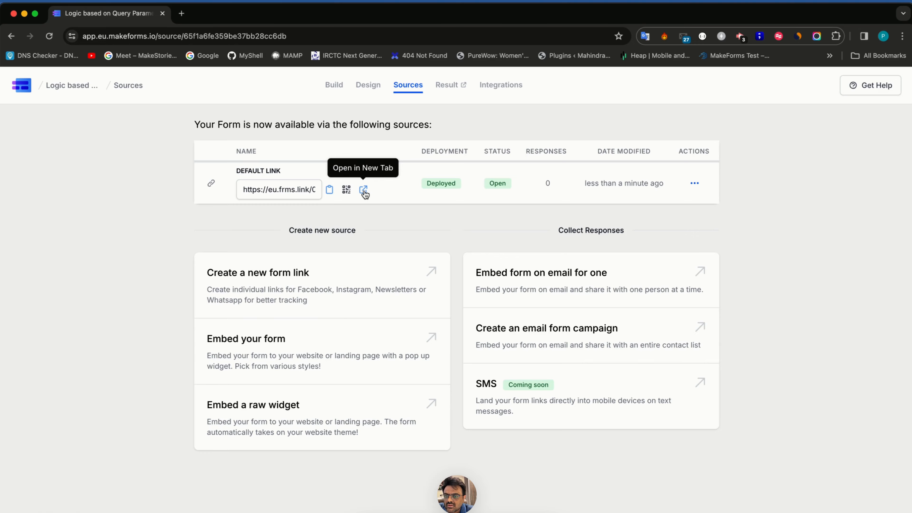
- Open the published form in a new tab and append '?utm_' to its address
left_click(363, 190)
left_click(232, 35)
left_click(249, 35)
type("?")
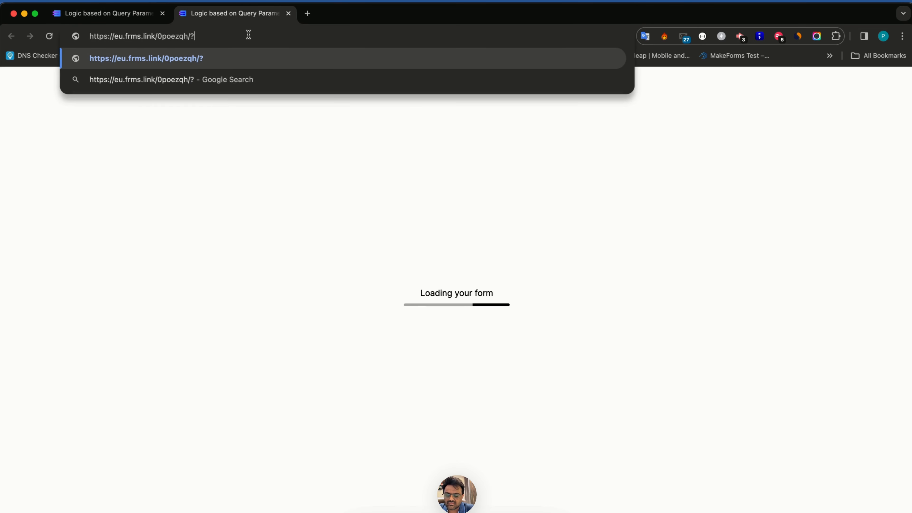
type("utm_")
- Copy the 'utm_source' query parameter name from Traffic Source's advanced settings
key("ctrl+Tab")
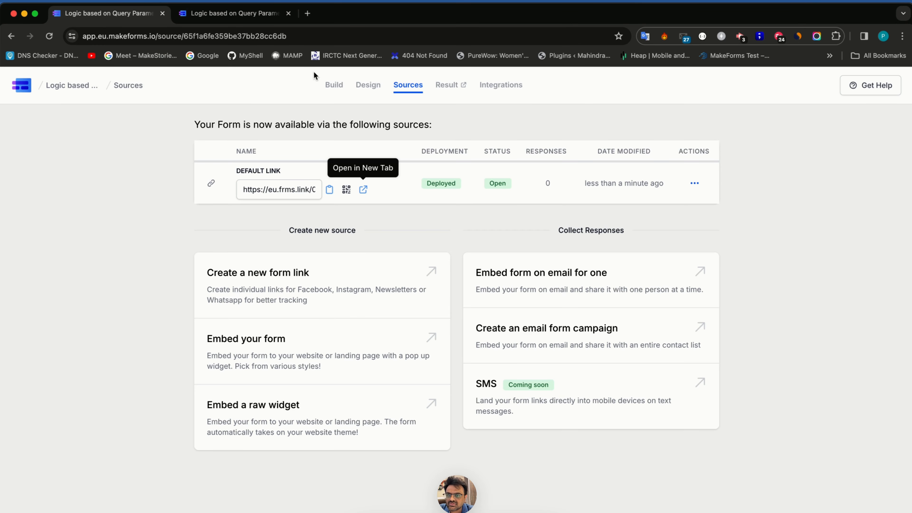
left_click(334, 85)
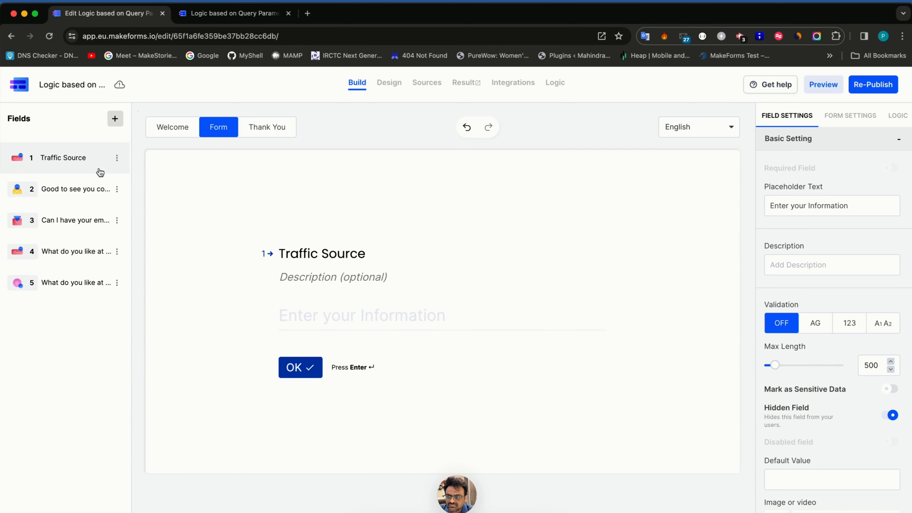
scroll(784, 429, "down", 5)
left_click(797, 510)
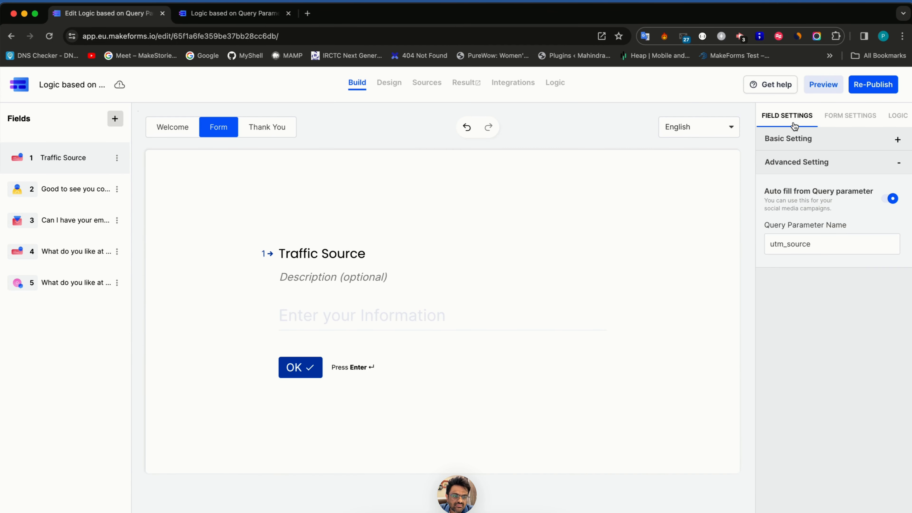
double_click(805, 243)
key("super+c")
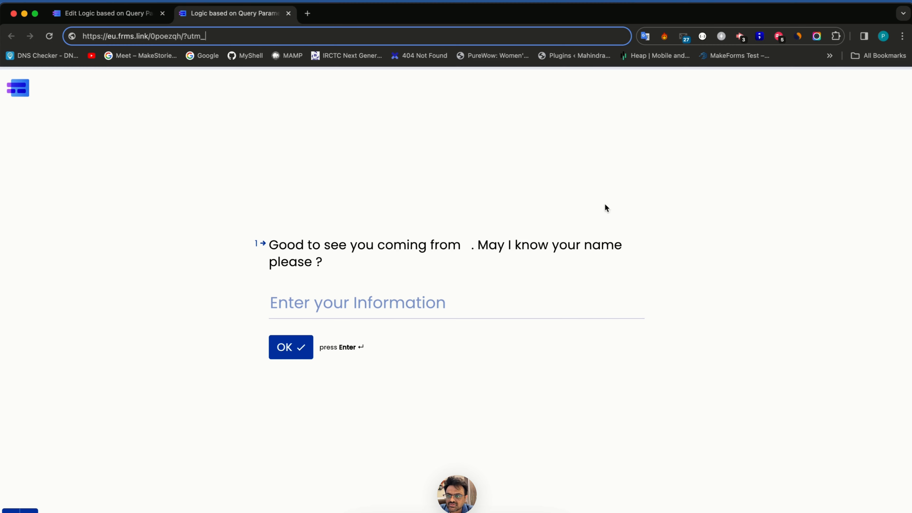
- Load the live form with '?utm_source=fb' in its address
double_click(269, 36)
key("super+v")
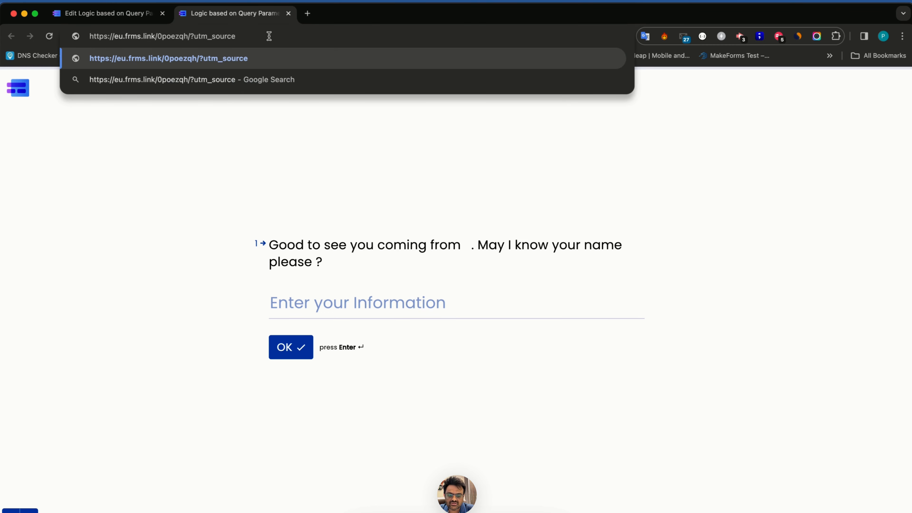
type("=fb")
key("Return")
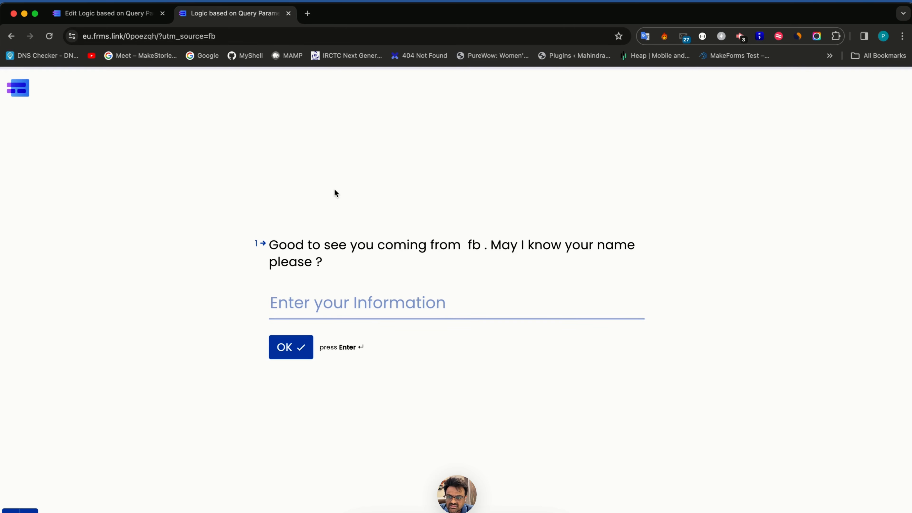
- Answer the name question, enter an email address, and return to the editor tab
type("Pratik")
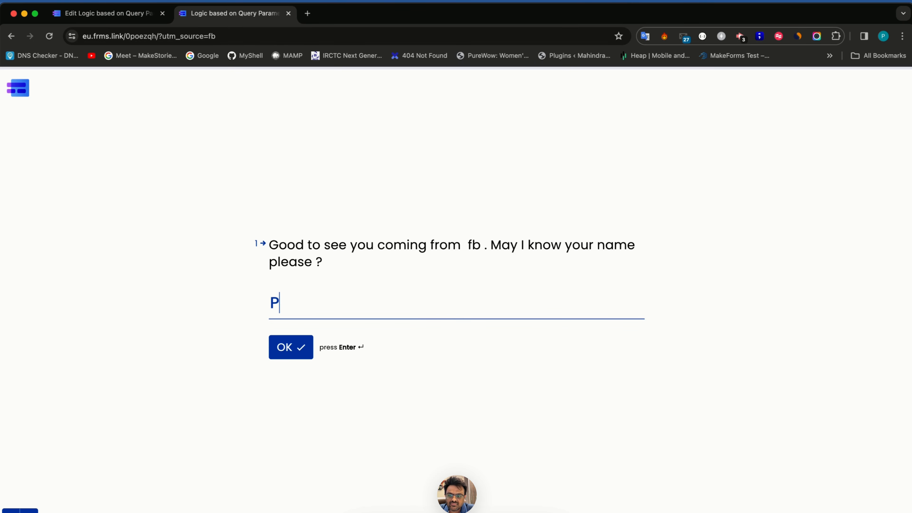
key("Return")
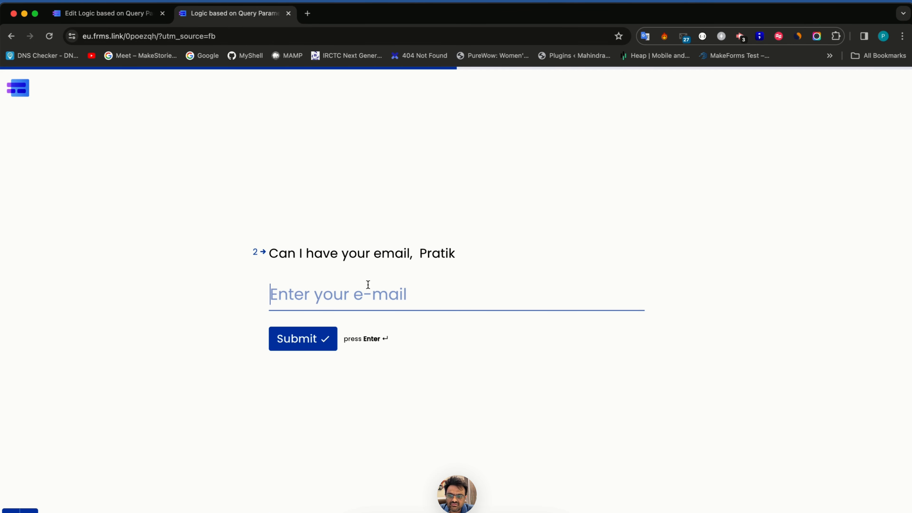
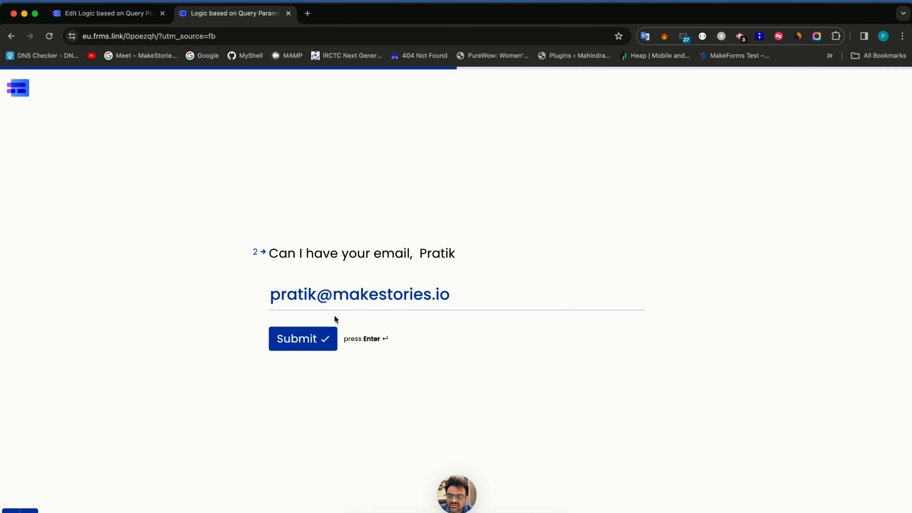
left_click(132, 15)
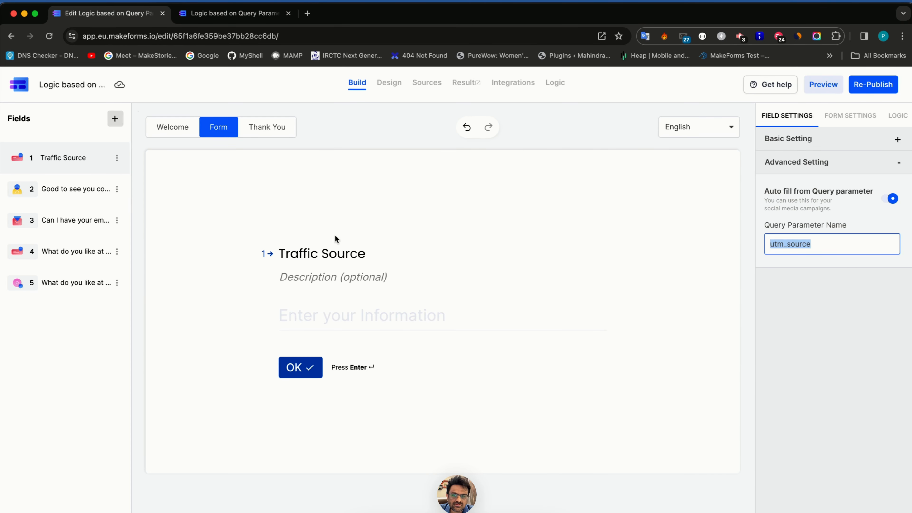
- Prefix question 4's title with 'FB' and question 5's title with 'Insta'
left_click(102, 259)
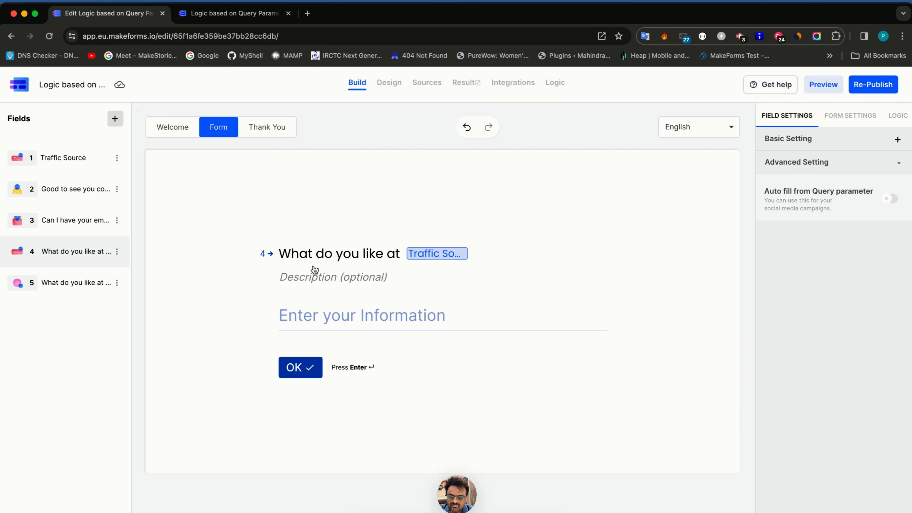
type("FB")
left_click(75, 283)
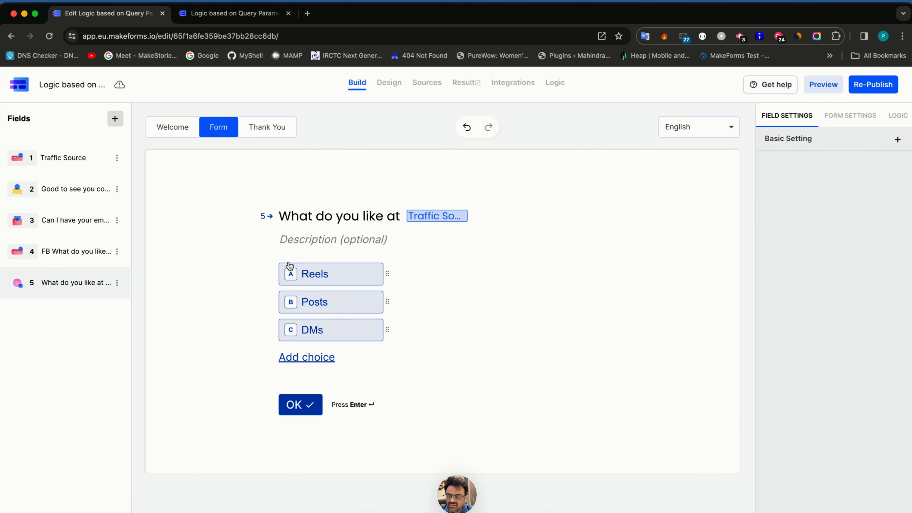
type("Insta")
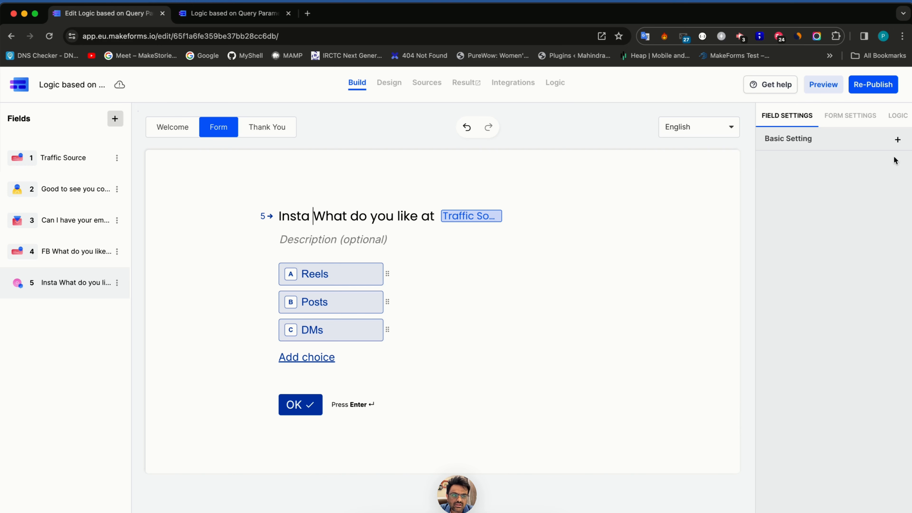
left_click(899, 117)
- Set the FB rule to skip the Insta question with case-insensitive matching, then re-save the Instagram rule
left_click(879, 142)
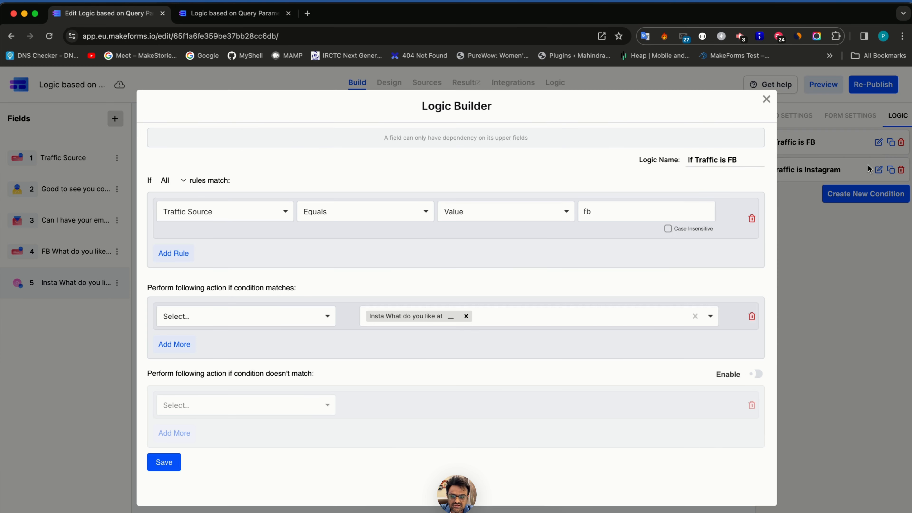
left_click(458, 309)
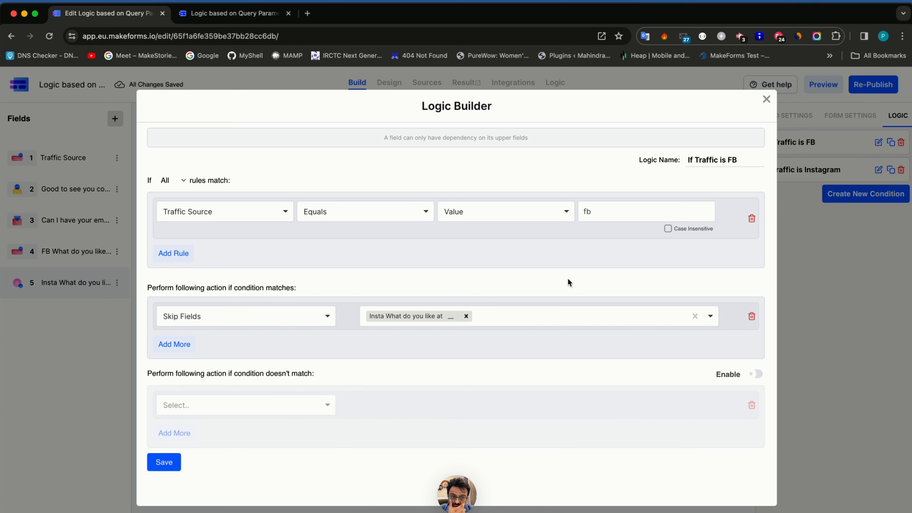
left_click(230, 13)
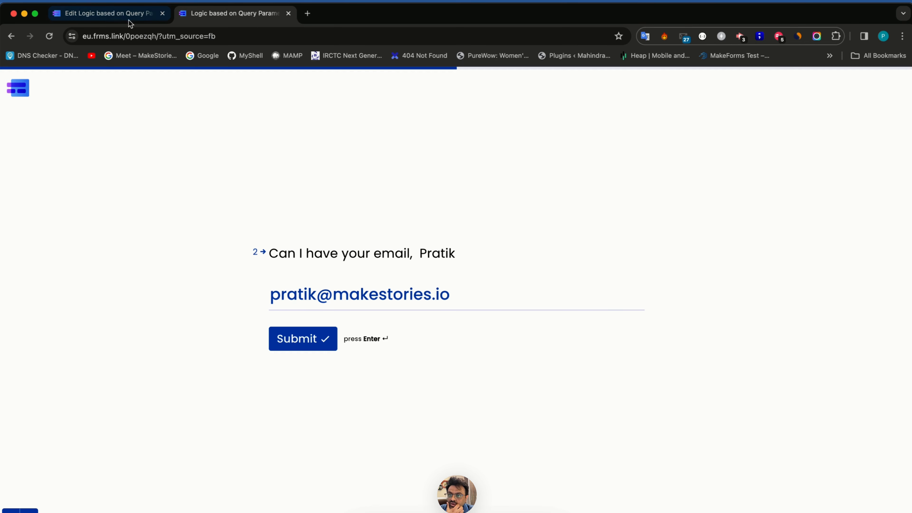
left_click(109, 15)
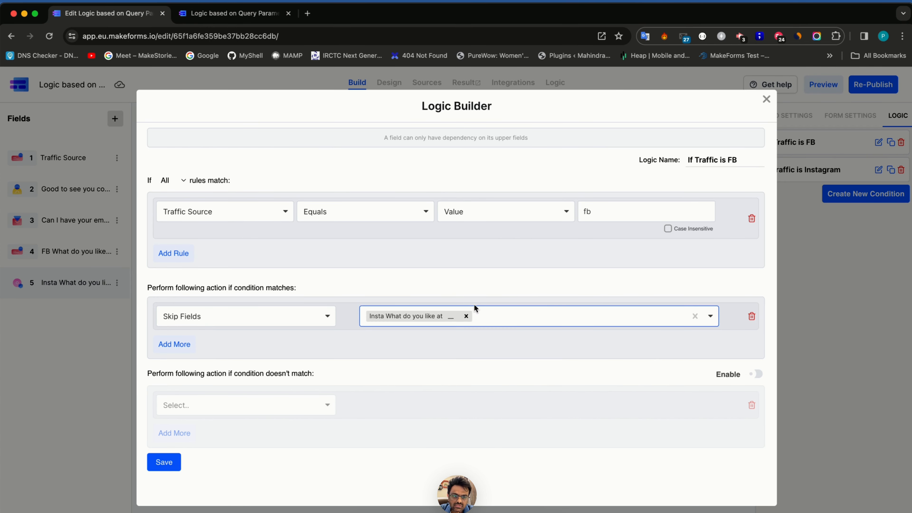
left_click(668, 229)
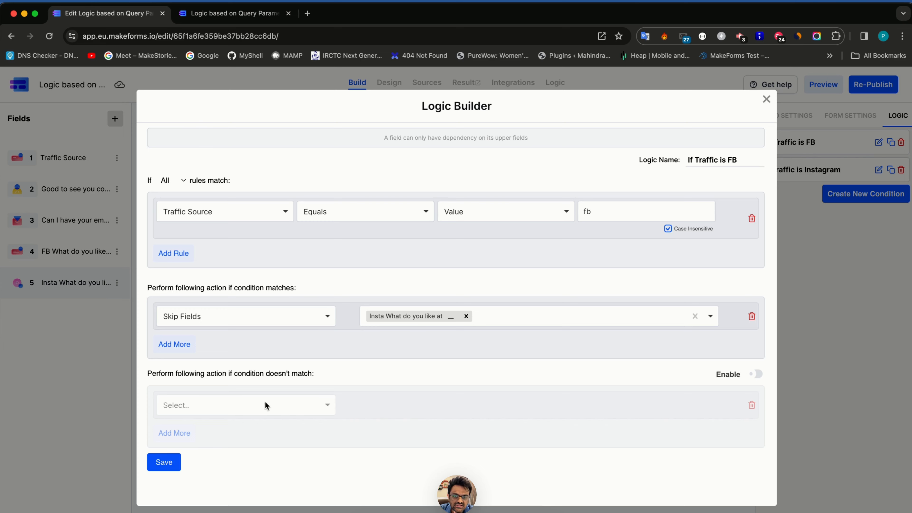
left_click(172, 463)
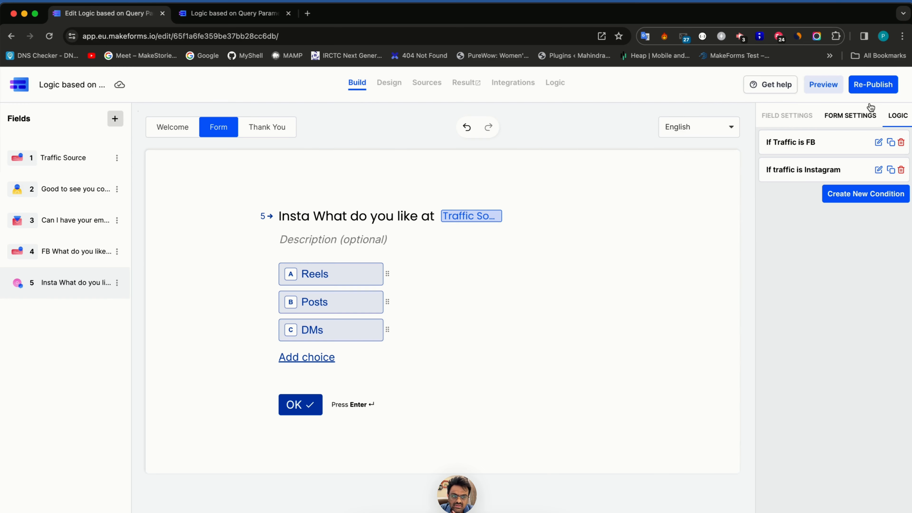
left_click(879, 170)
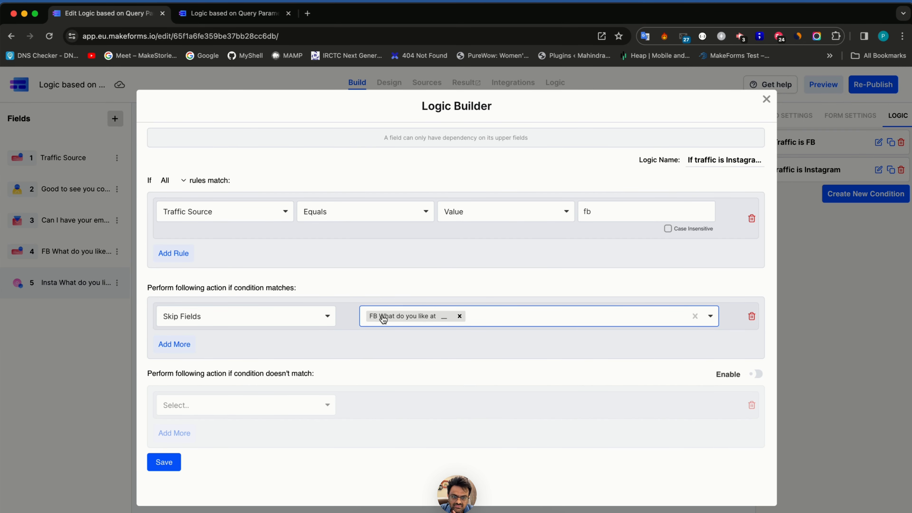
left_click(164, 465)
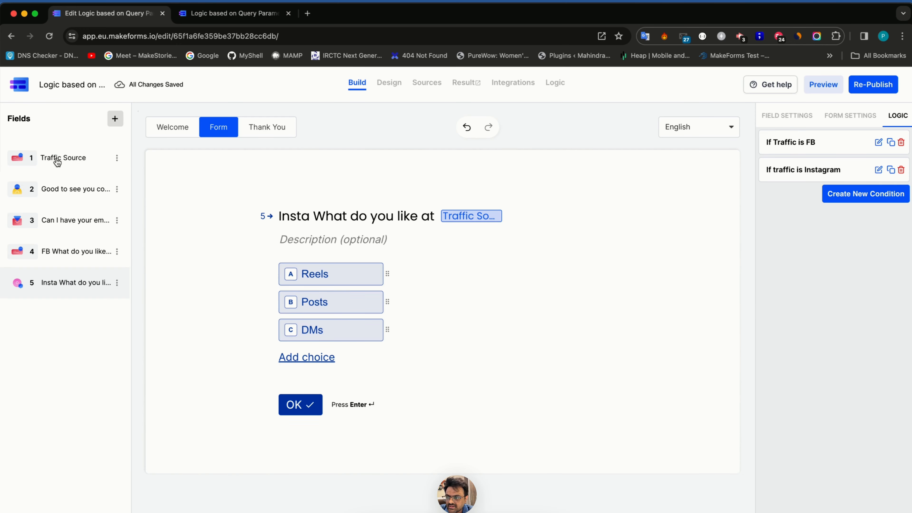
- Check Traffic Source's 'utm_source' query parameter against the live form's address
left_click(58, 163)
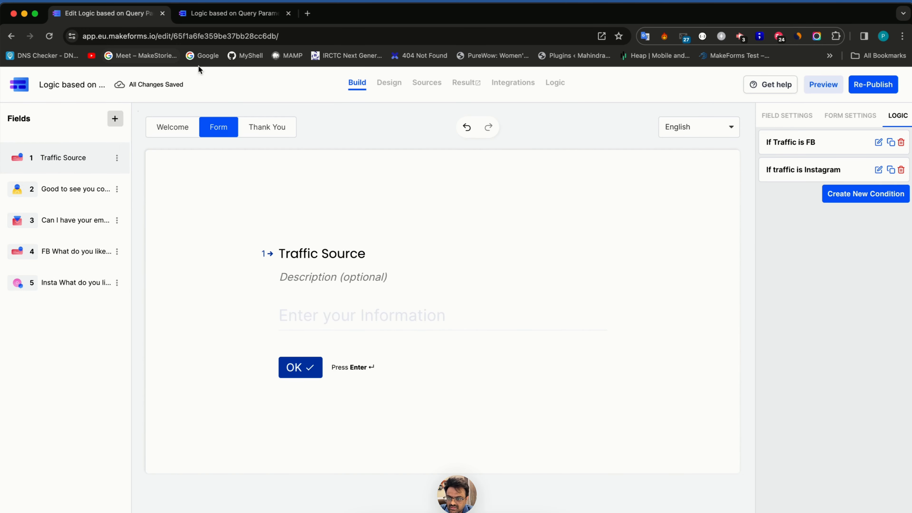
left_click(788, 115)
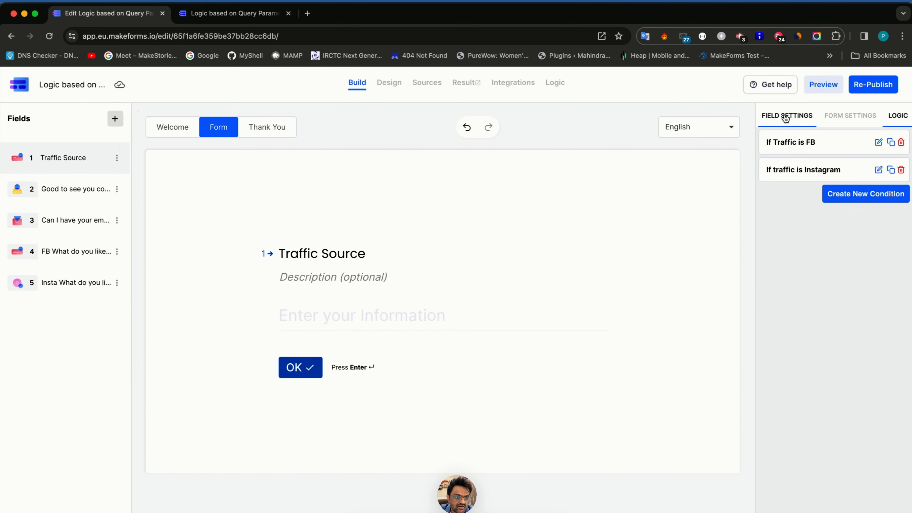
scroll(806, 470, "down", 5)
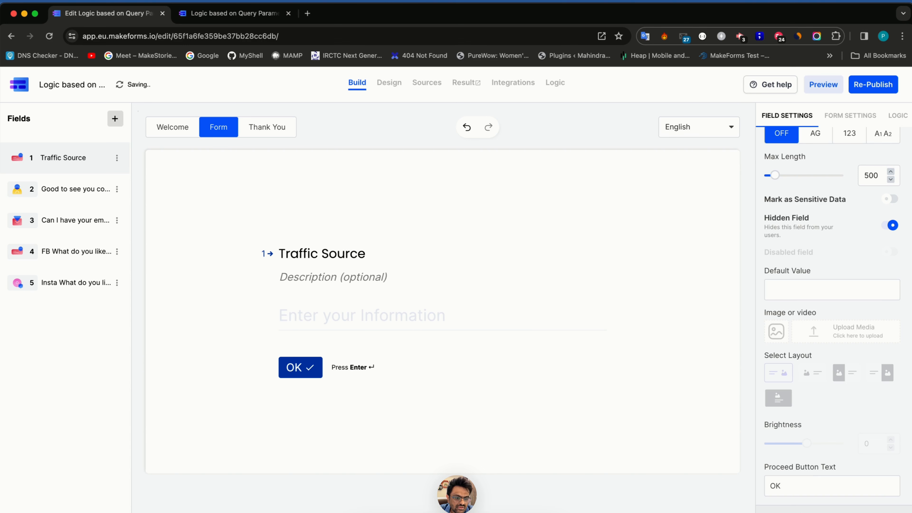
left_click(806, 510)
double_click(798, 245)
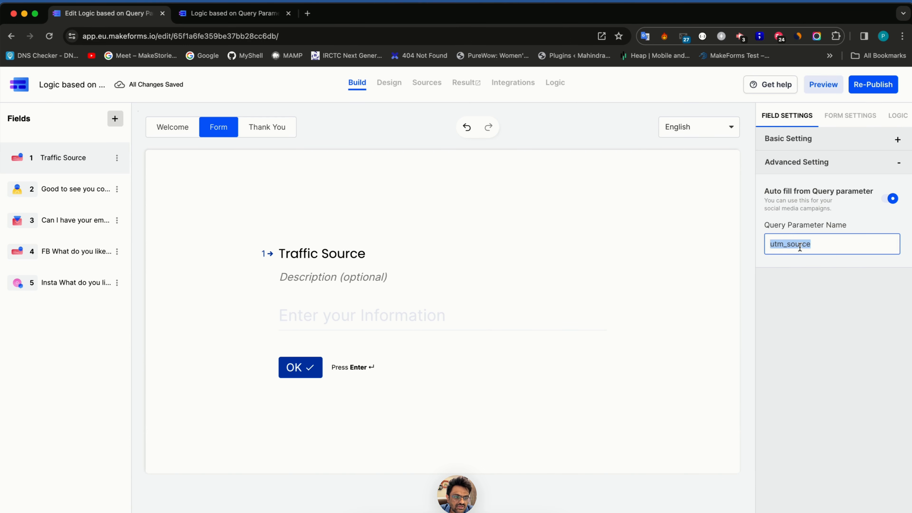
left_click(248, 14)
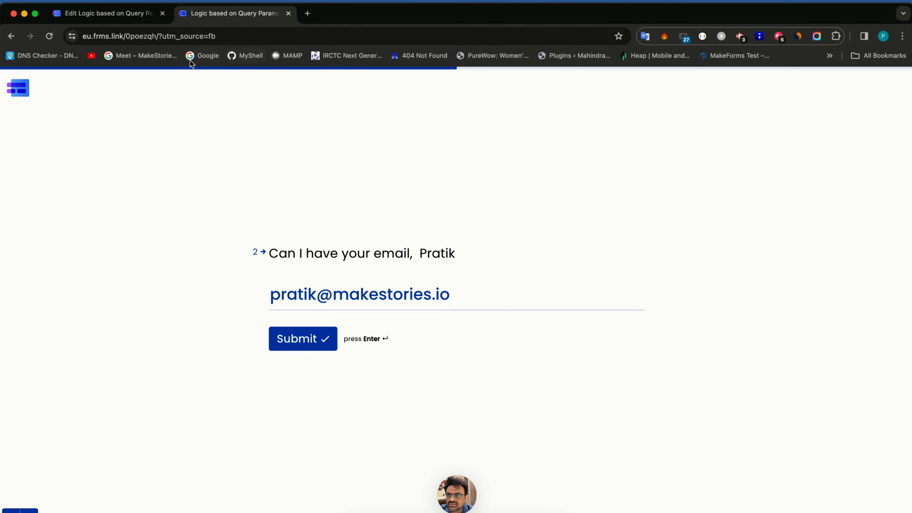
double_click(172, 37)
key("Right")
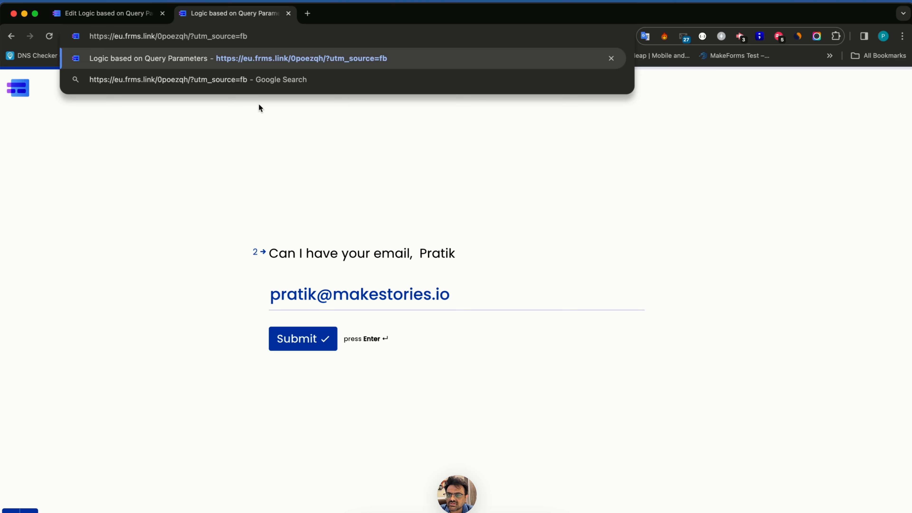
key("ctrl+shift+Tab")
- Re-publish the form, reload the live fb link, and answer the name and email questions
left_click(858, 86)
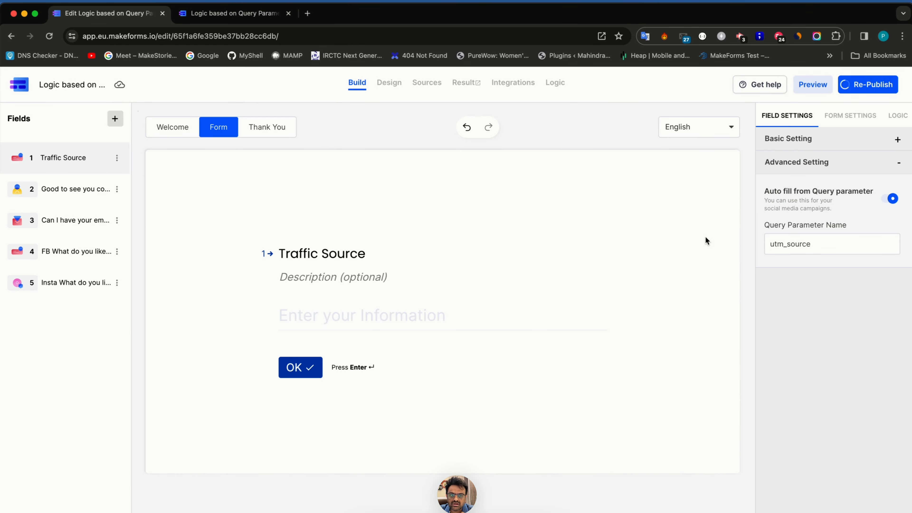
key("ctrl+Tab")
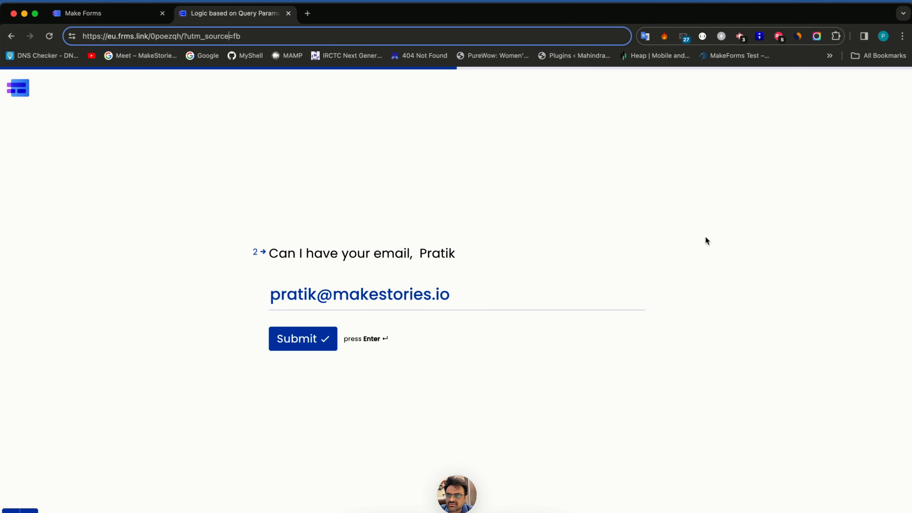
key("Return")
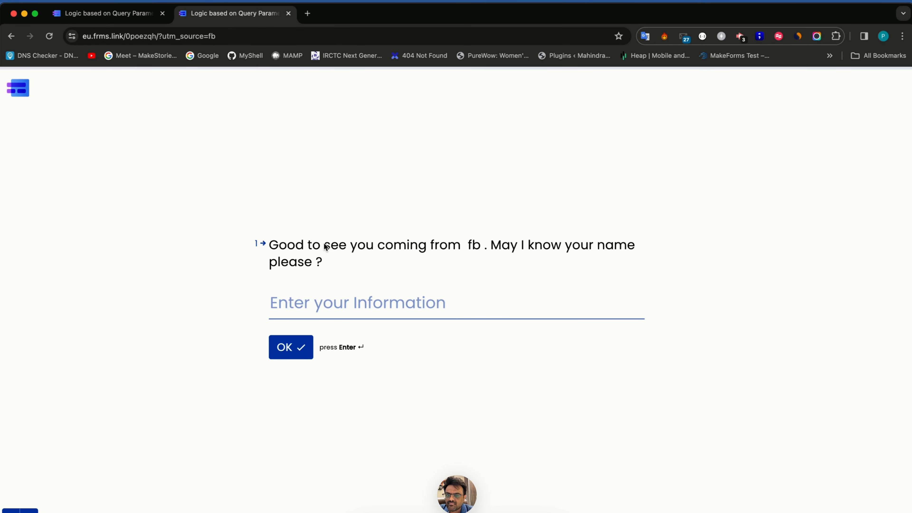
type("Pratik")
key("Return")
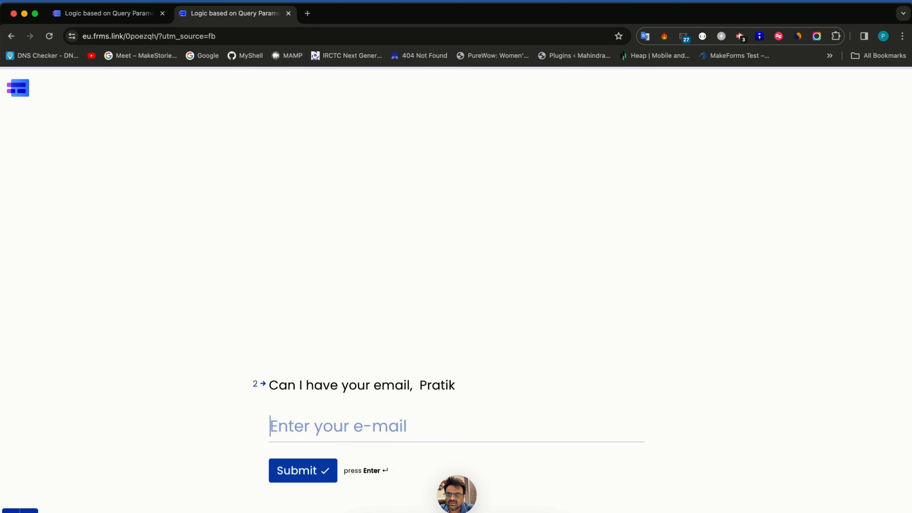
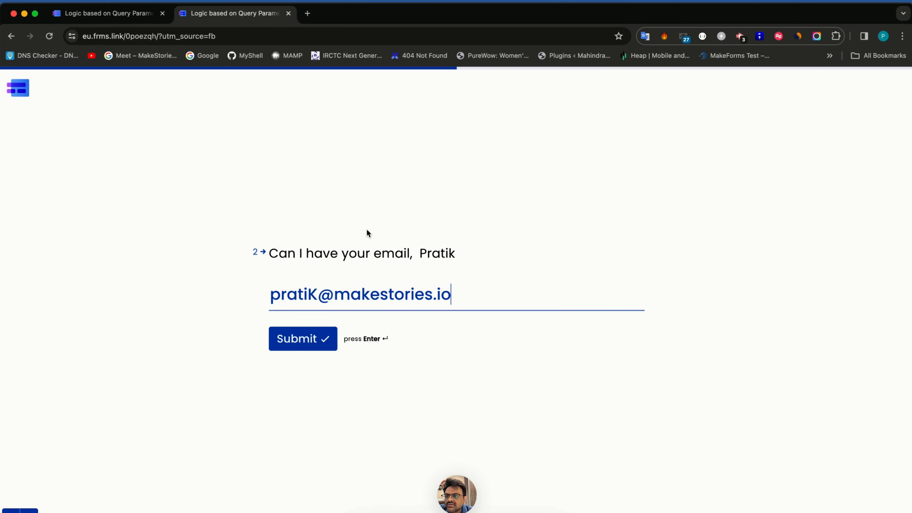
key("ctrl+Tab")
left_click(334, 90)
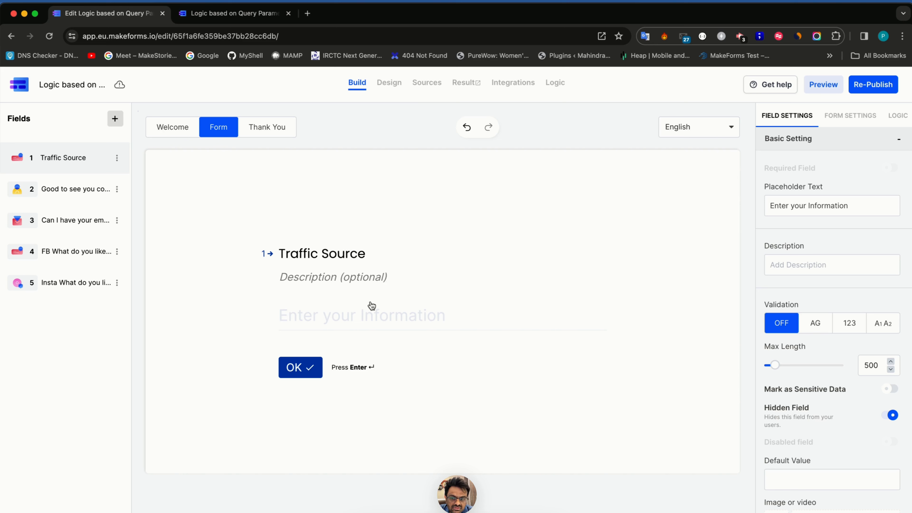
- Make the Traffic Source question visible, republish, and reload the live fb link
left_click(891, 415)
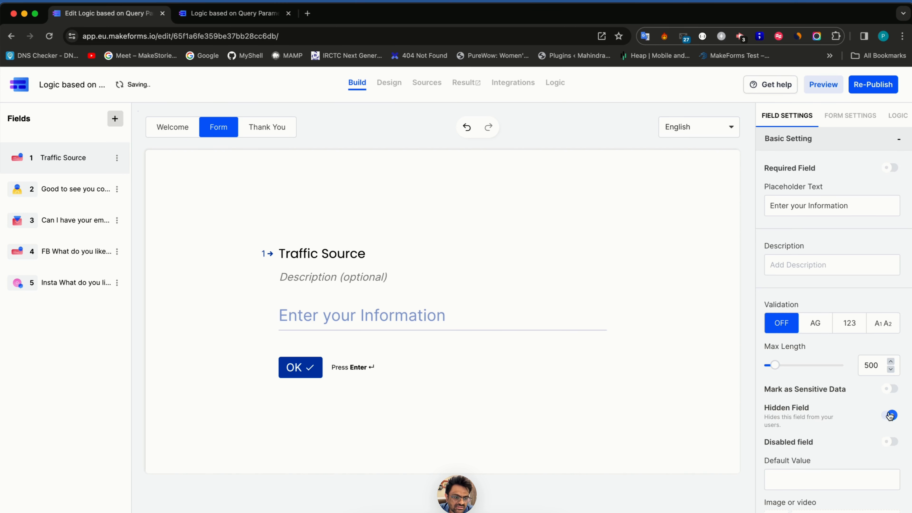
left_click(870, 85)
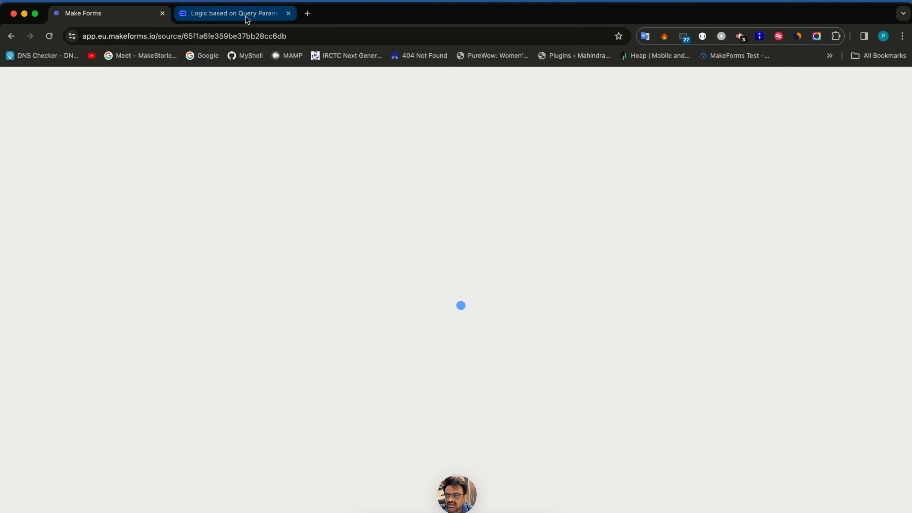
left_click(248, 19)
left_click(215, 34)
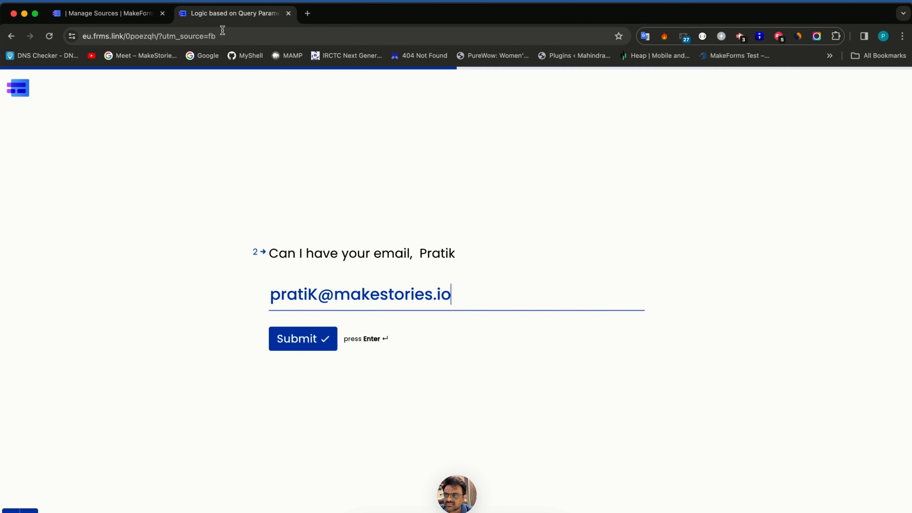
key("Return")
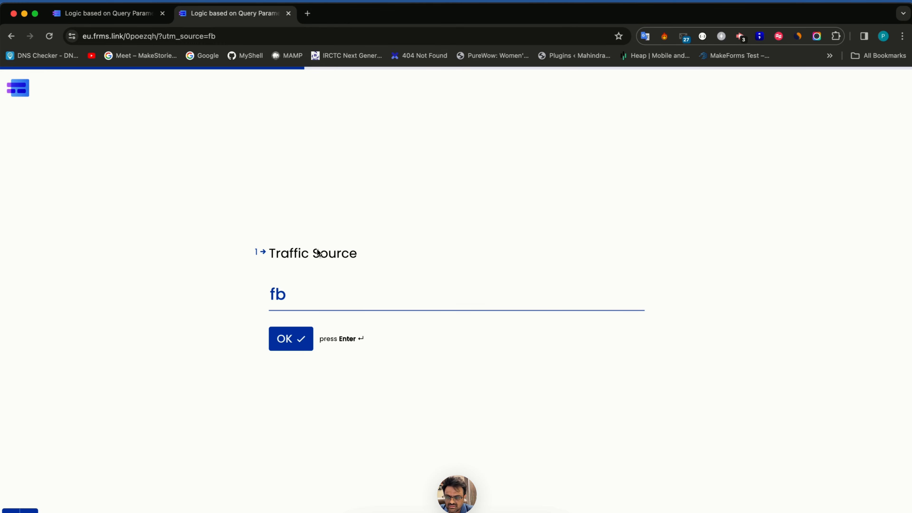
- Submit the prefilled 'fb' source, a name and an email, then return to the builder
key("Return")
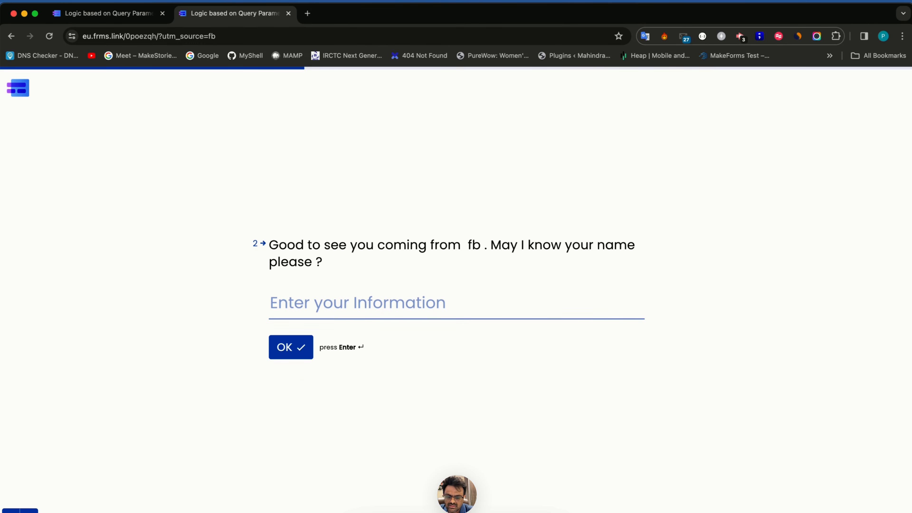
type("pratik")
key("Return")
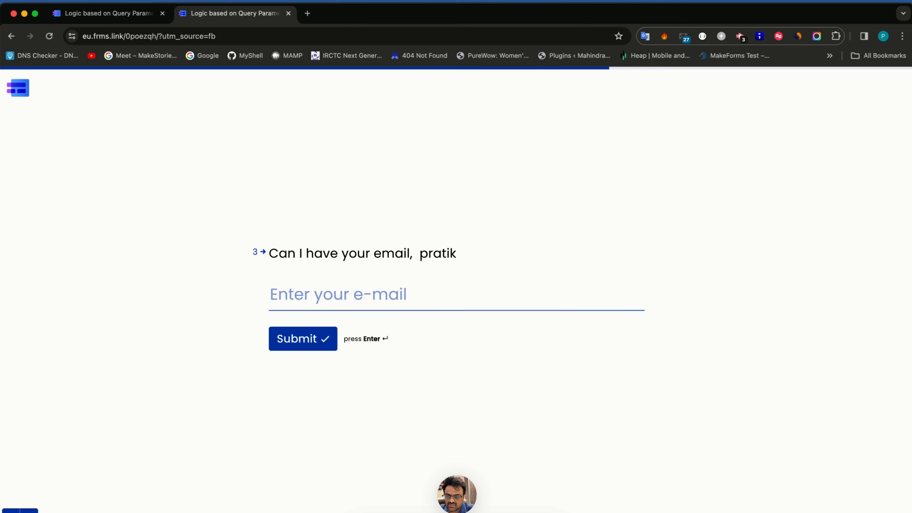
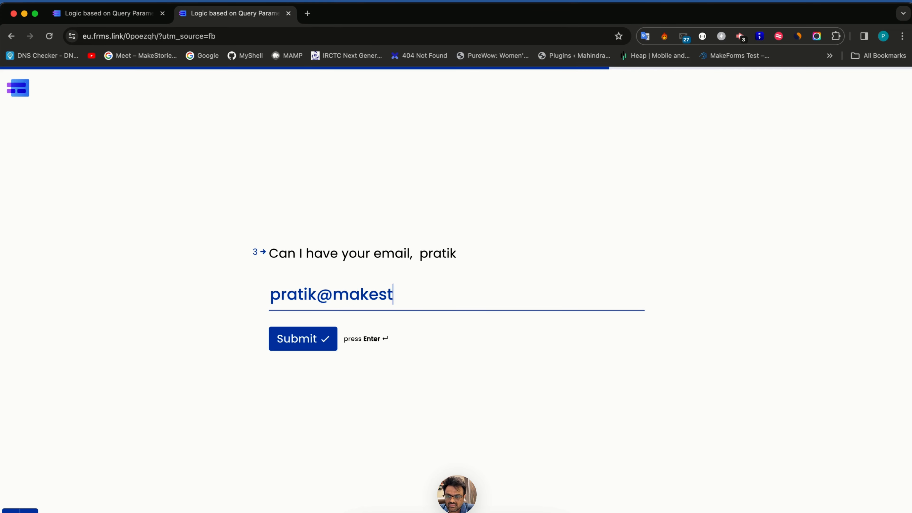
left_click(329, 352)
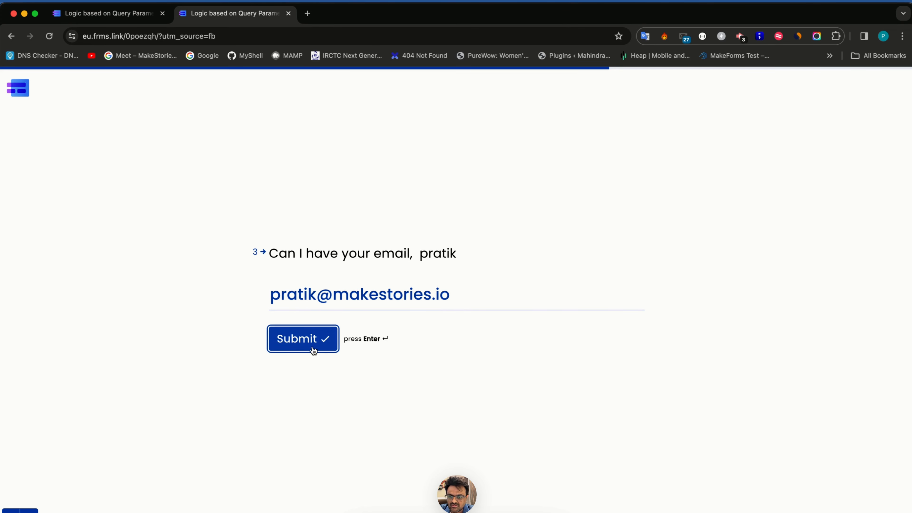
key("ctrl+shift+Tab")
left_click(331, 86)
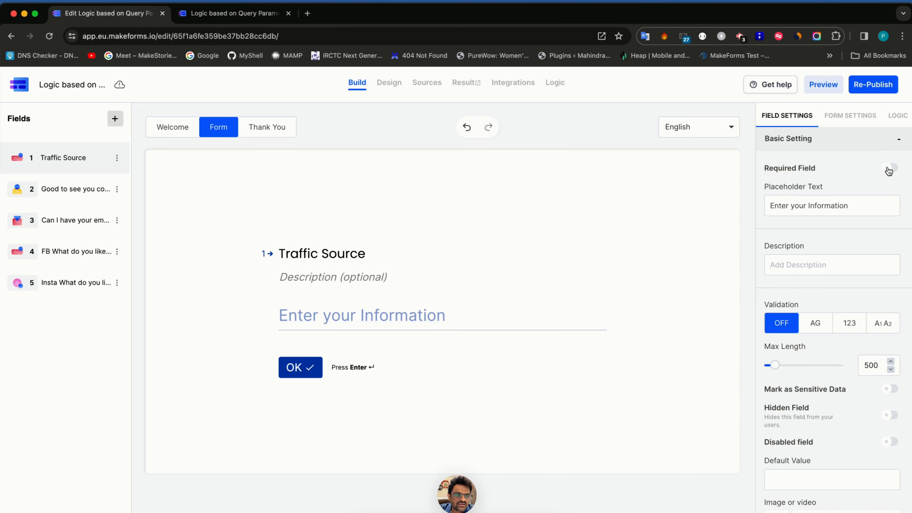
- Change the Instagram rule's match value from 'fb' to 'insta' and save it
left_click(897, 116)
left_click(878, 169)
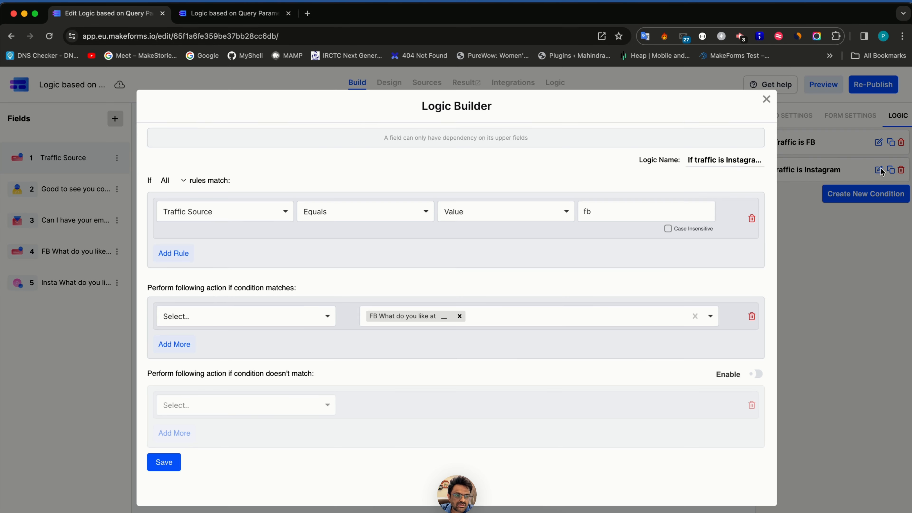
double_click(608, 210)
type("insta")
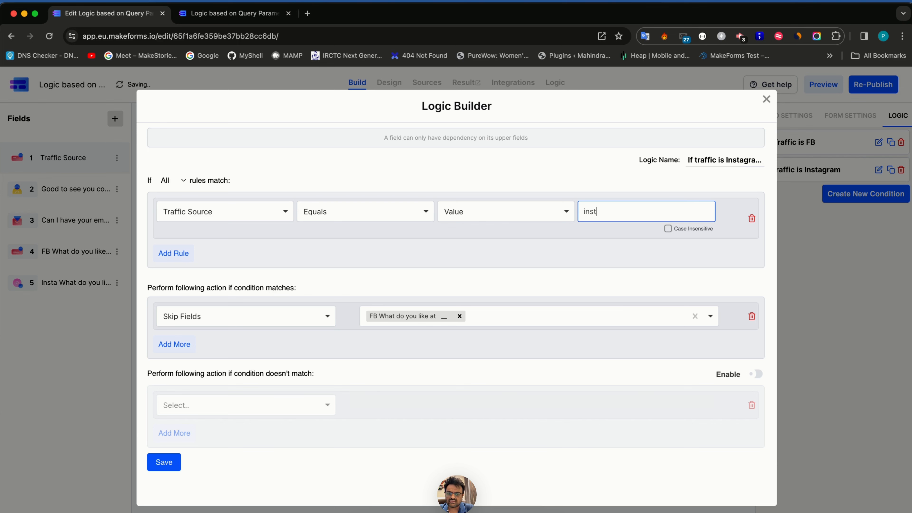
left_click(164, 463)
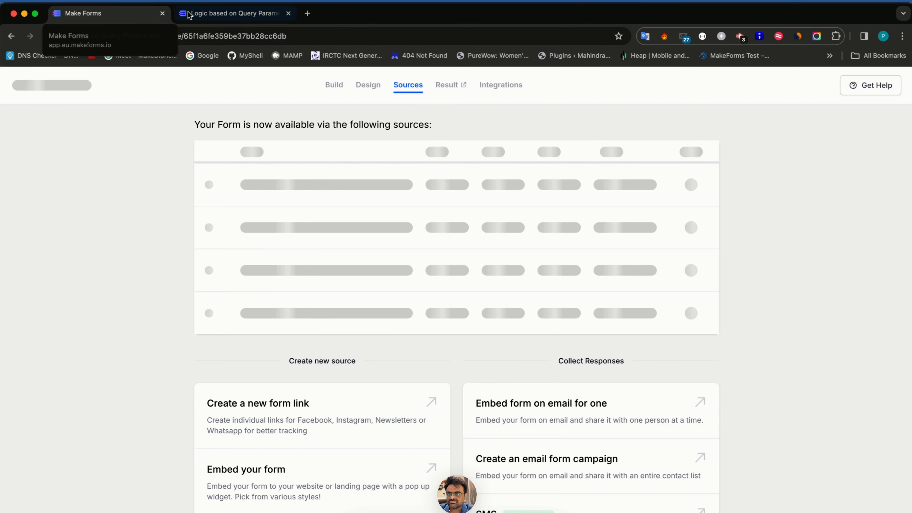
left_click(225, 12)
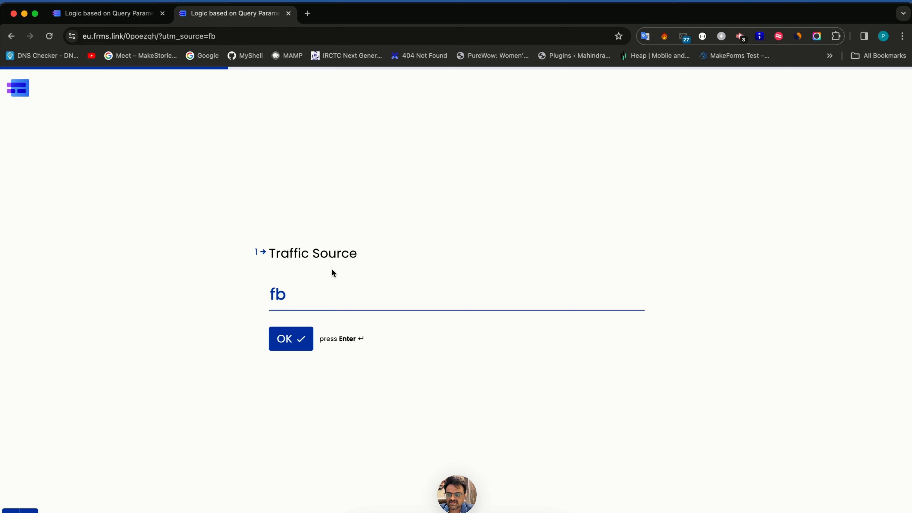
- Complete the fb-sourced live test by submitting a name and an email address
key("Return")
type("Oratj")
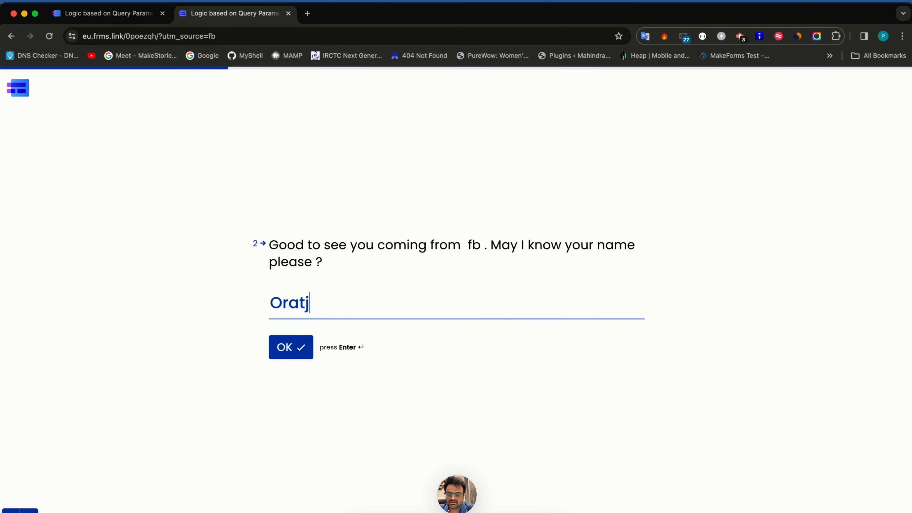
key("Return")
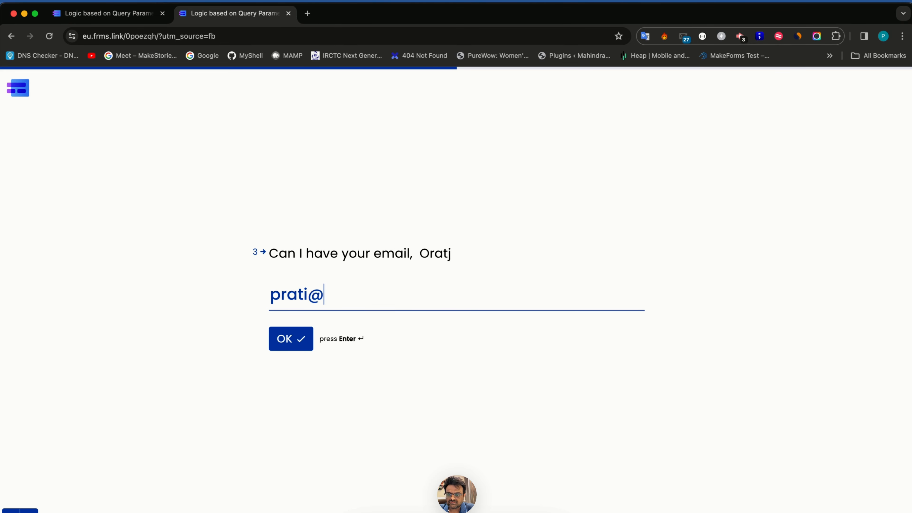
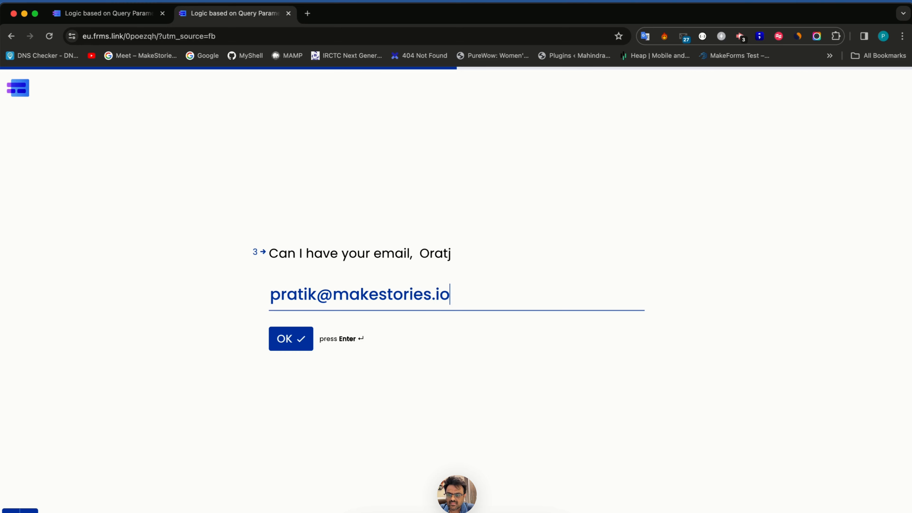
key("Return")
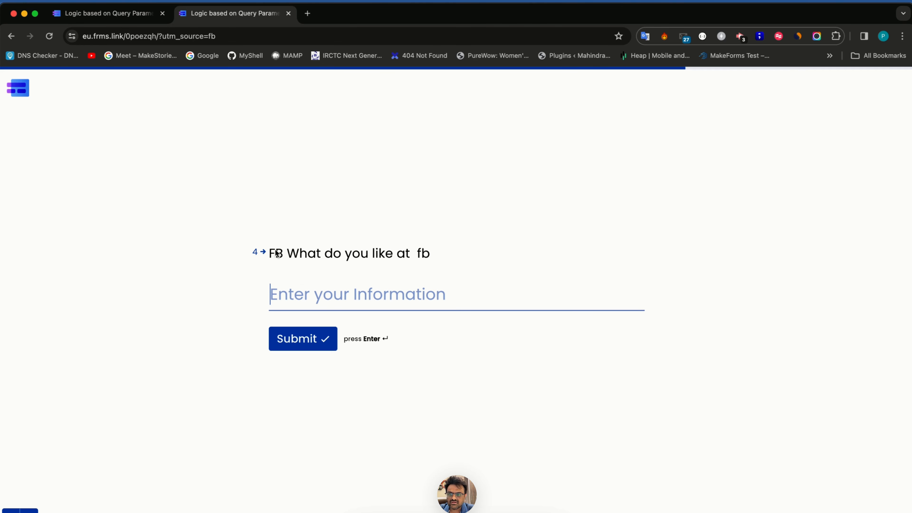
- Reload the live form with utm_source=insta, answer its questions, and reopen the builder
left_click(226, 37)
double_click(230, 35)
type("insta")
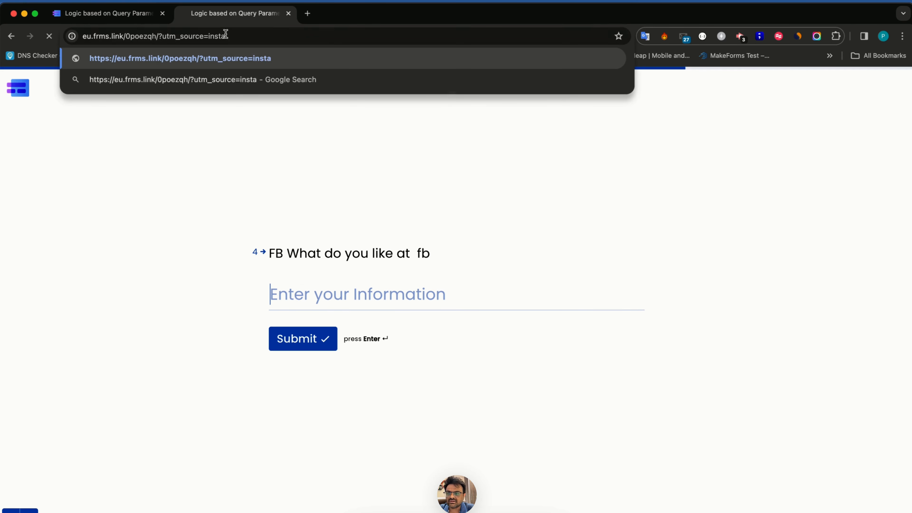
key("Return")
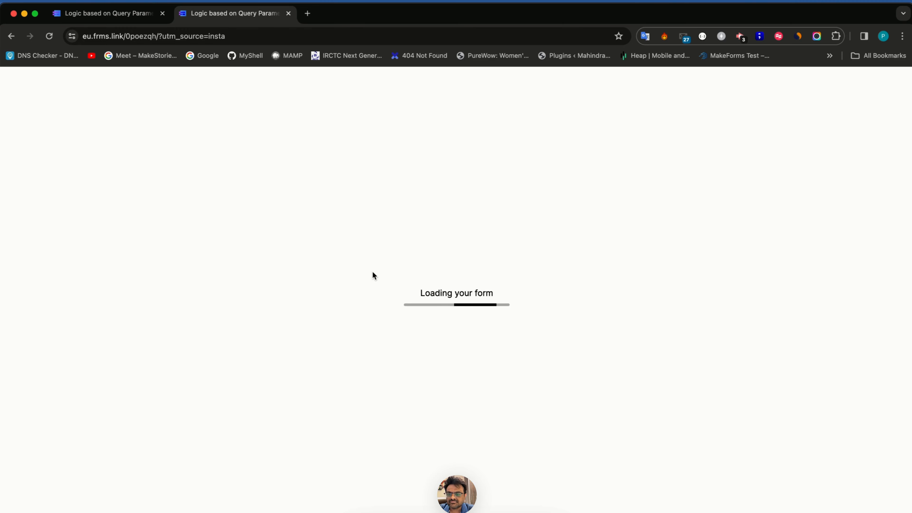
left_click(292, 342)
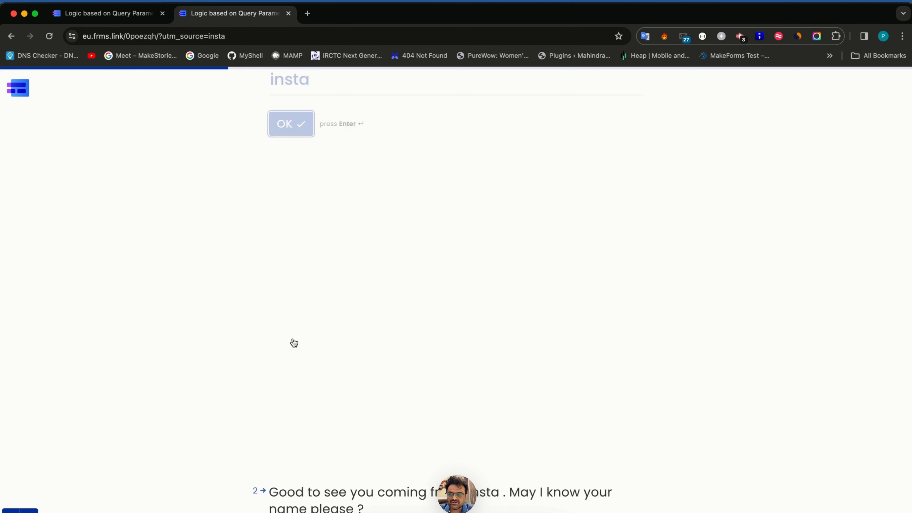
type("Pratik")
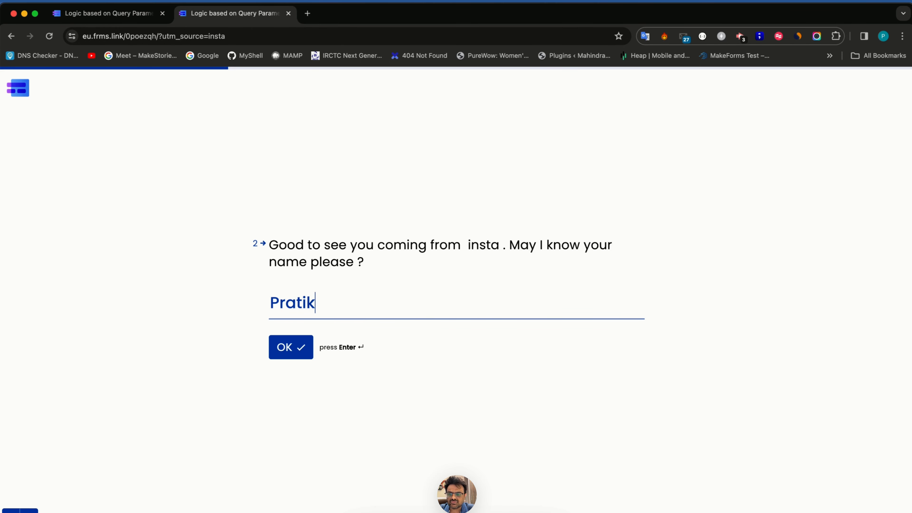
key("Return")
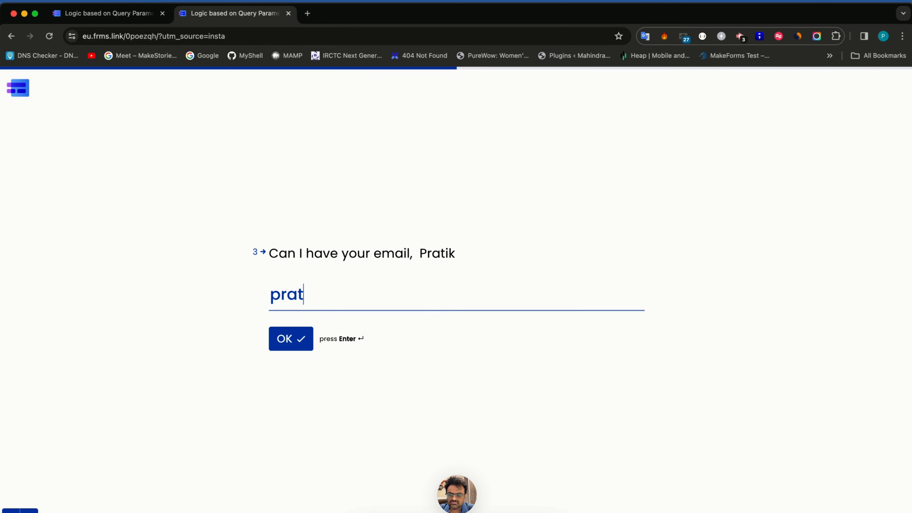
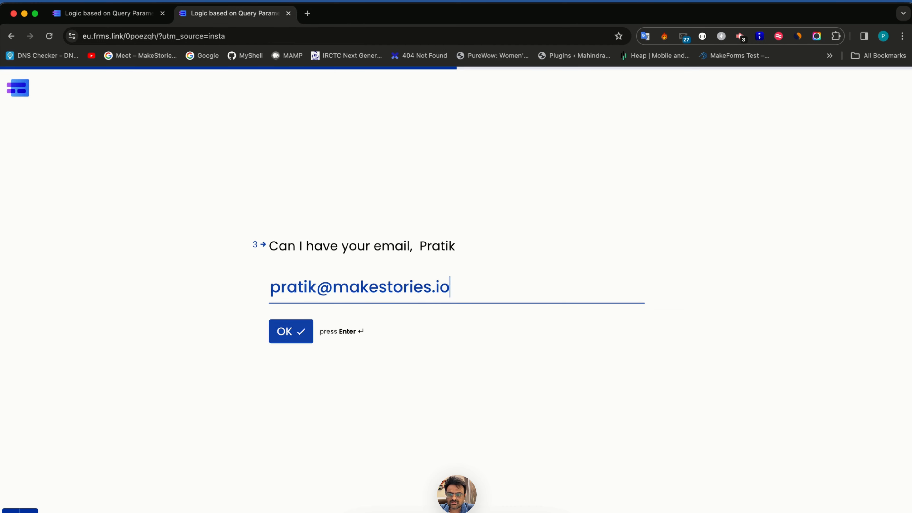
key("Return")
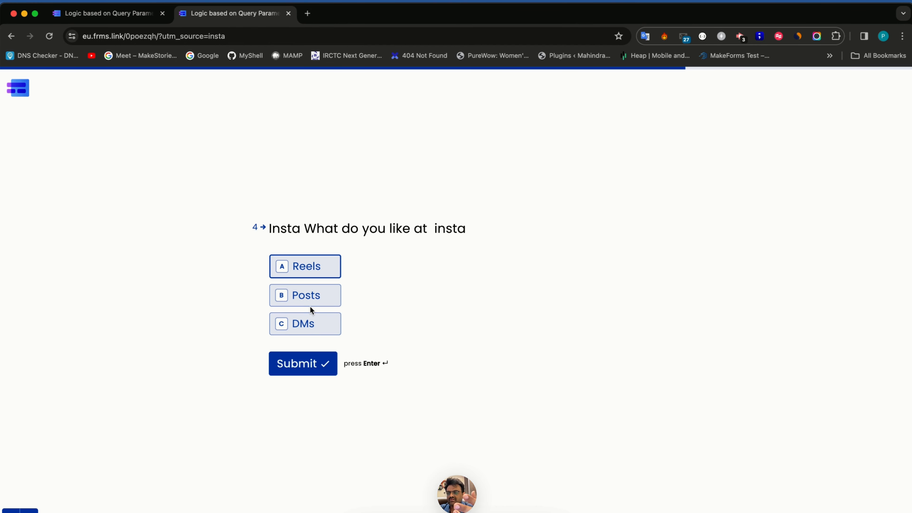
key("ctrl+shift+Tab")
left_click(336, 92)
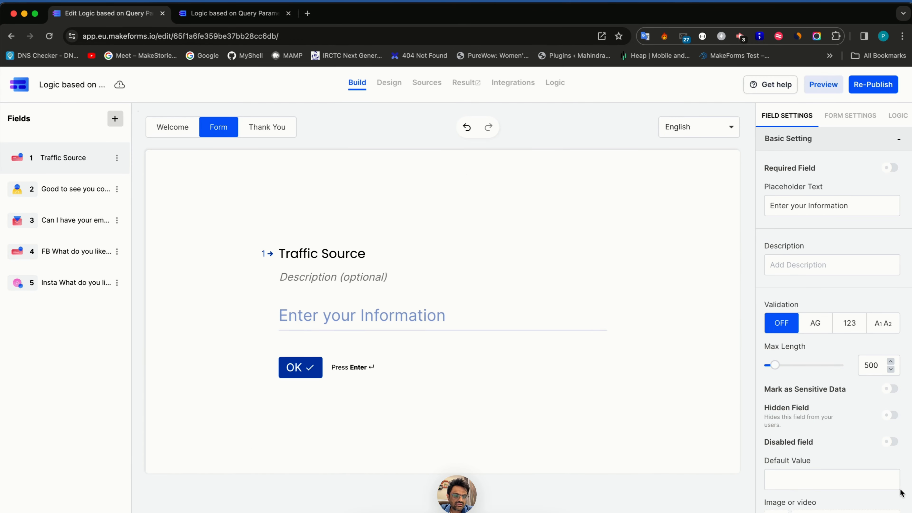
- Make Traffic Source a hidden field, republish, and reload the live insta-sourced form
left_click(891, 414)
left_click(877, 81)
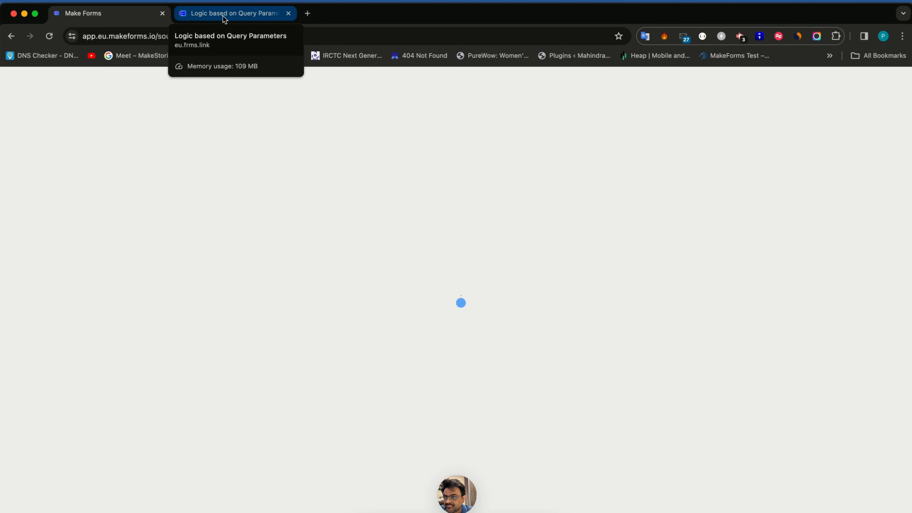
left_click(224, 19)
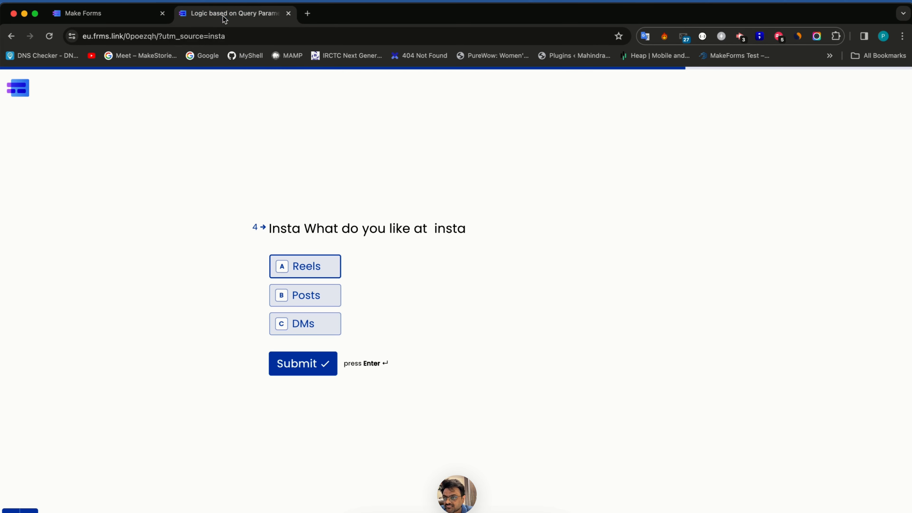
left_click(228, 35)
left_click(229, 36)
key("Return")
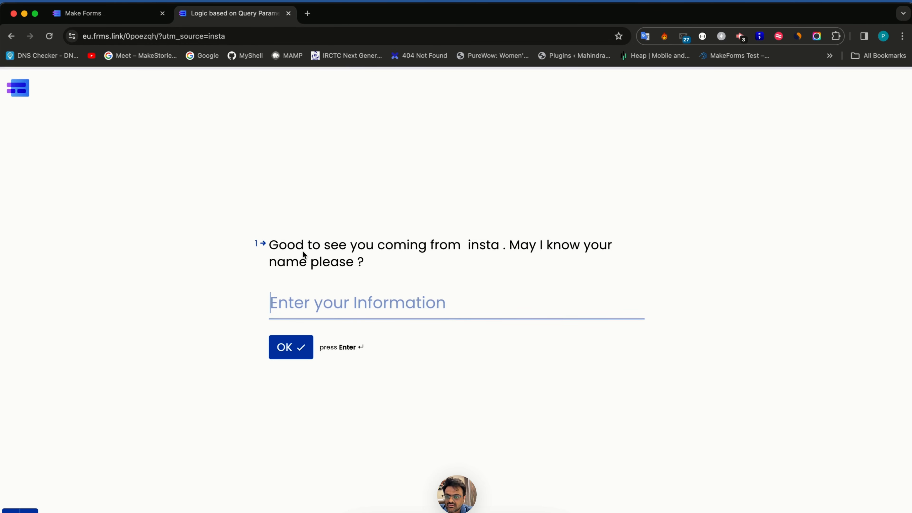
- Answer the name and email questions to reach the Insta choice question
type("Pratik")
key("Return")
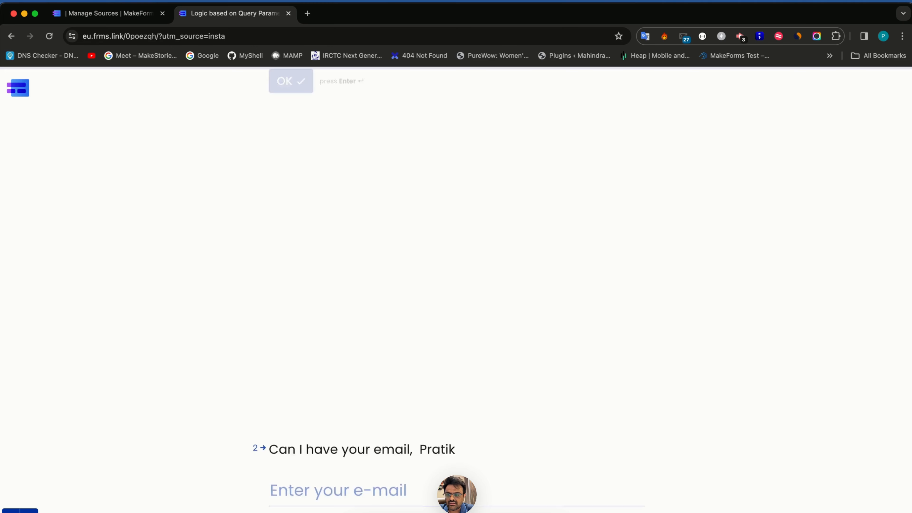
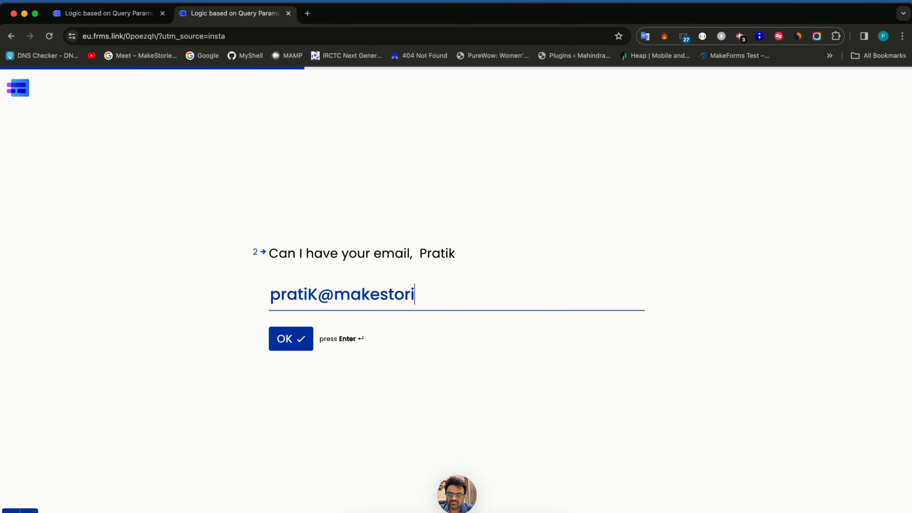
key("Return")
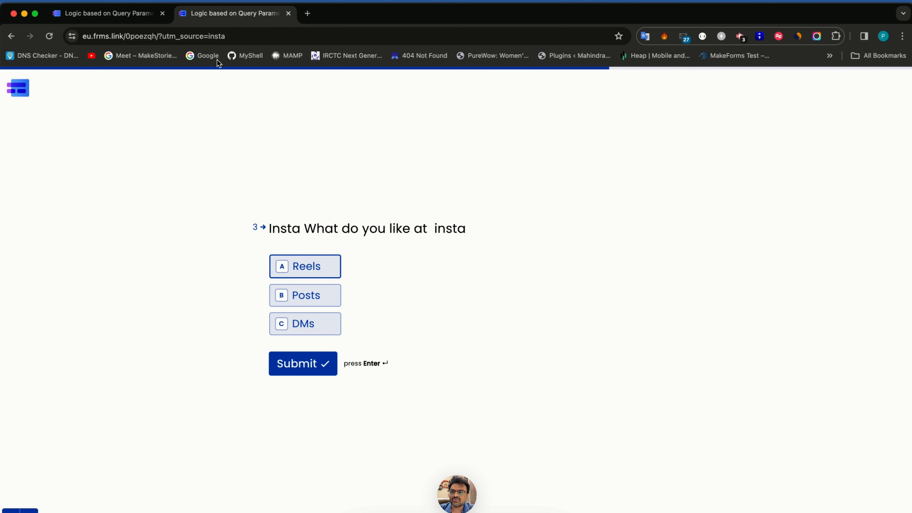
double_click(223, 36)
- Reload the form with utm_source=fb, then enter the respondent's name and email
type("fb")
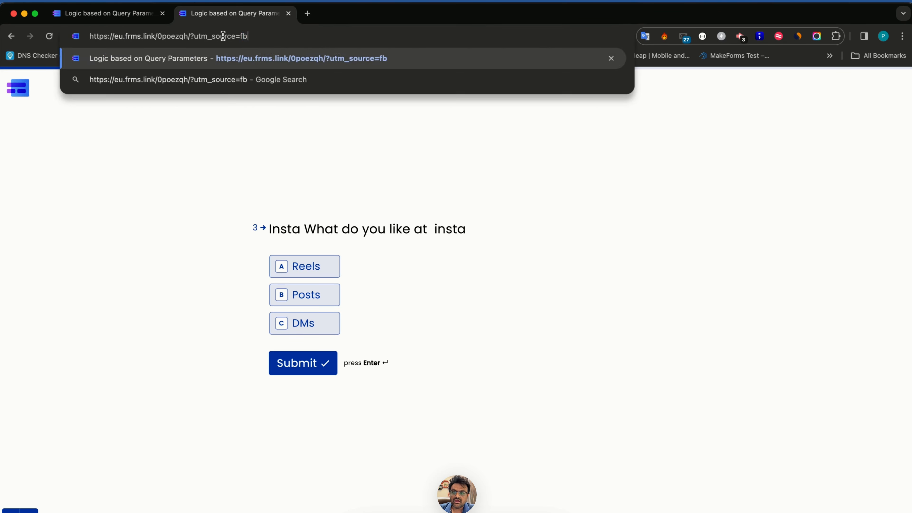
key("Return")
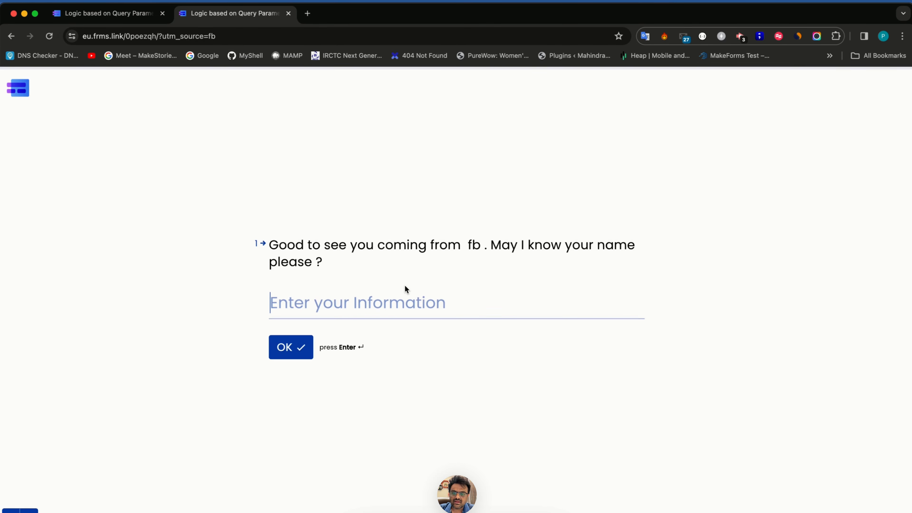
type("Pratik")
key("Return")
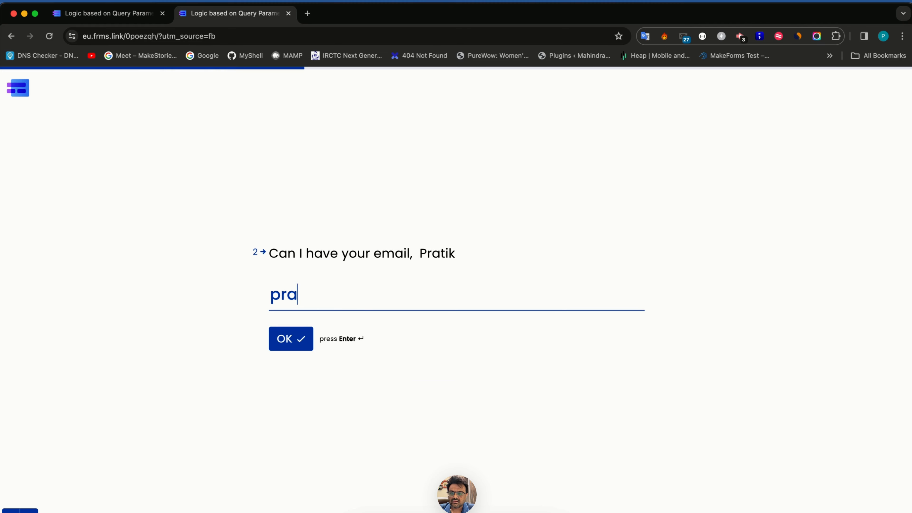
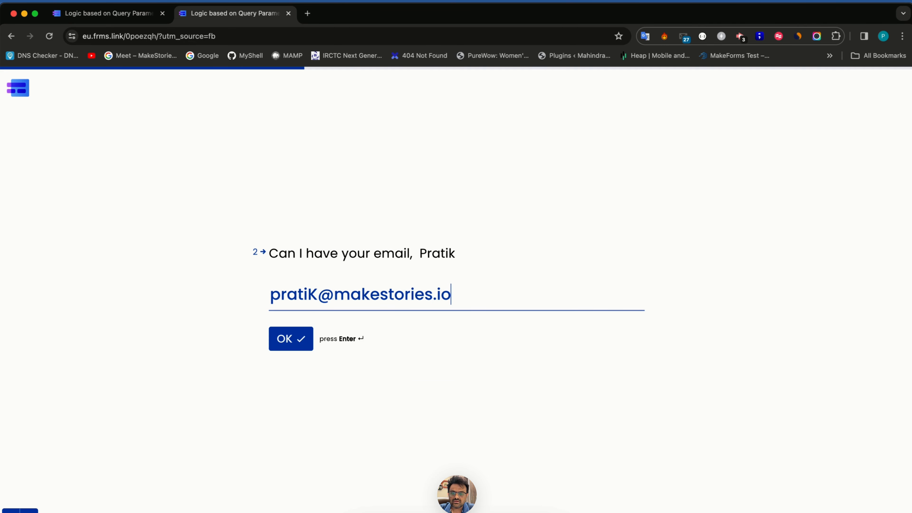
key("Return")
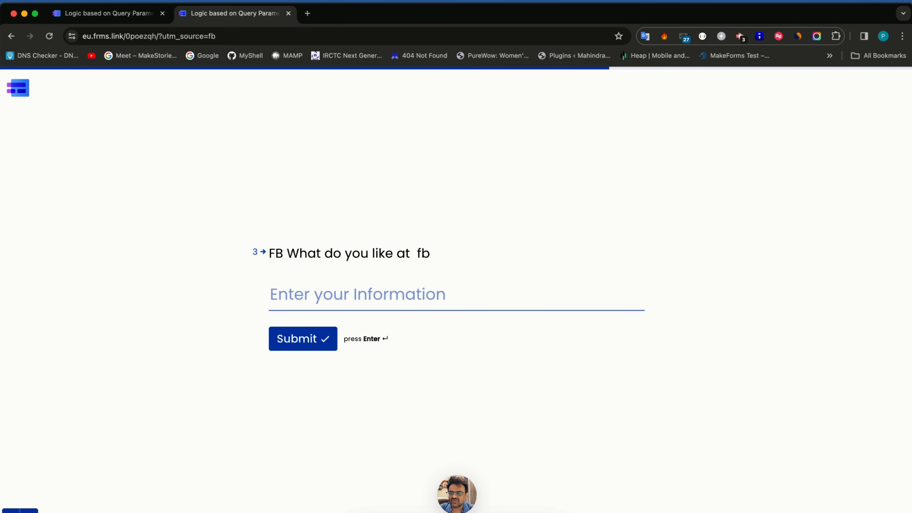